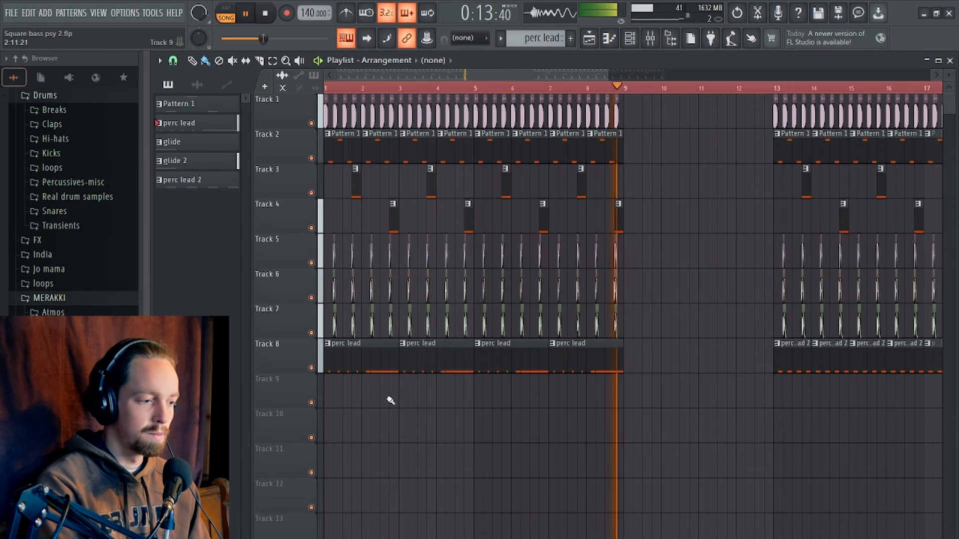
Play the song and examine how the clips are laid out across both sections of the playlist
key(space)
scroll(532, 393, down, 3)
scroll(533, 393, up, 3)
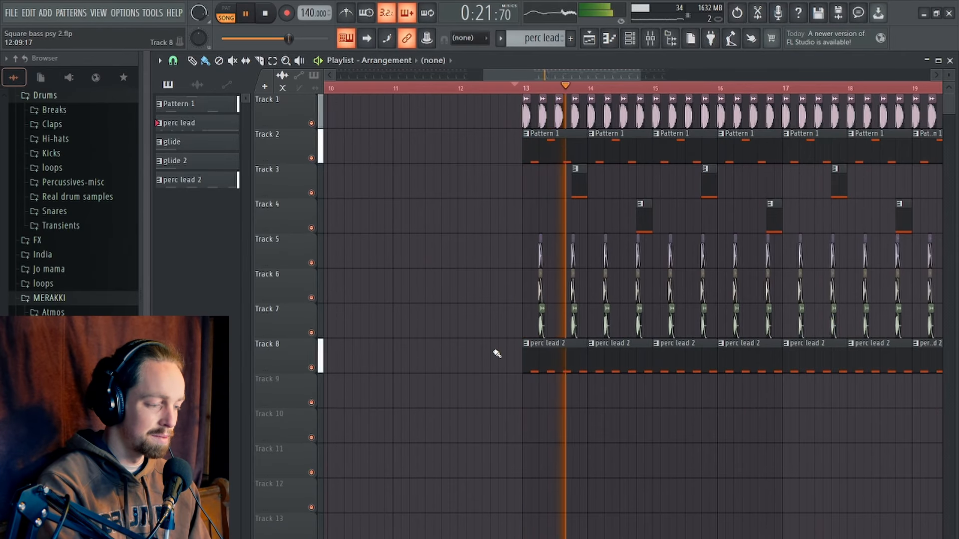
scroll(495, 356, down, 3)
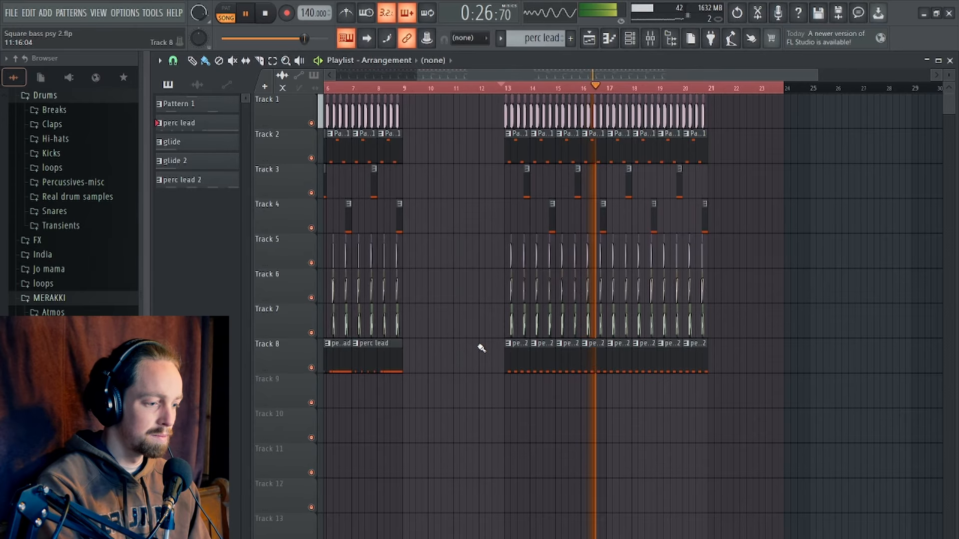
scroll(473, 347, down, 2)
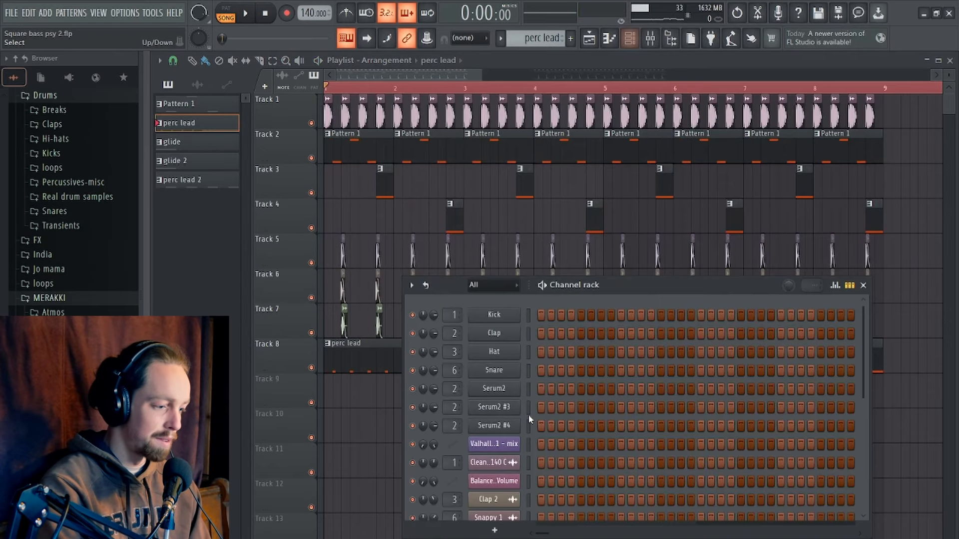
Open the Serum2 #2 instrument and bypass its delay and all three filter effects
click(487, 350)
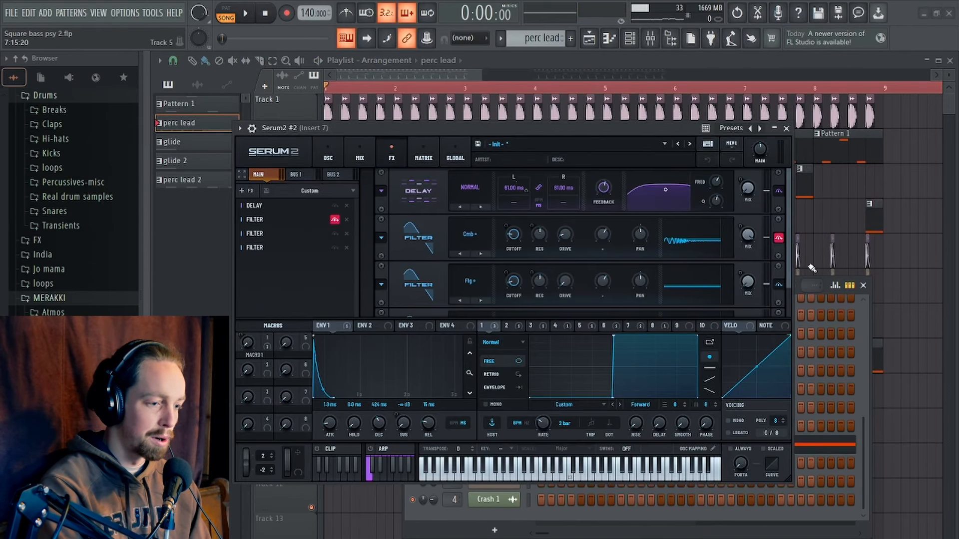
click(335, 206)
click(334, 234)
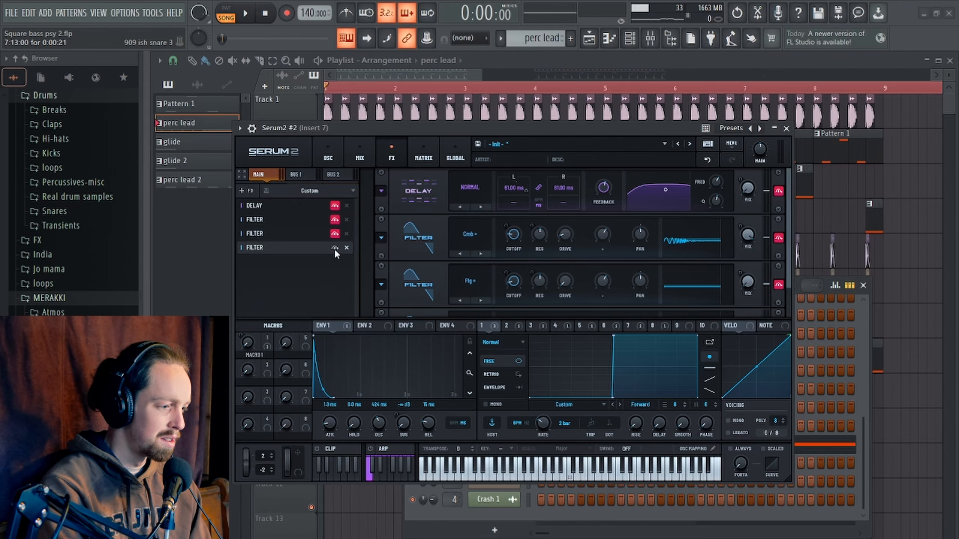
click(335, 247)
Audition the dry noise oscillator and examine its LFO 1, envelope 1 and LFO 2 modulation
click(329, 158)
drag(599, 128, 645, 139)
key(space)
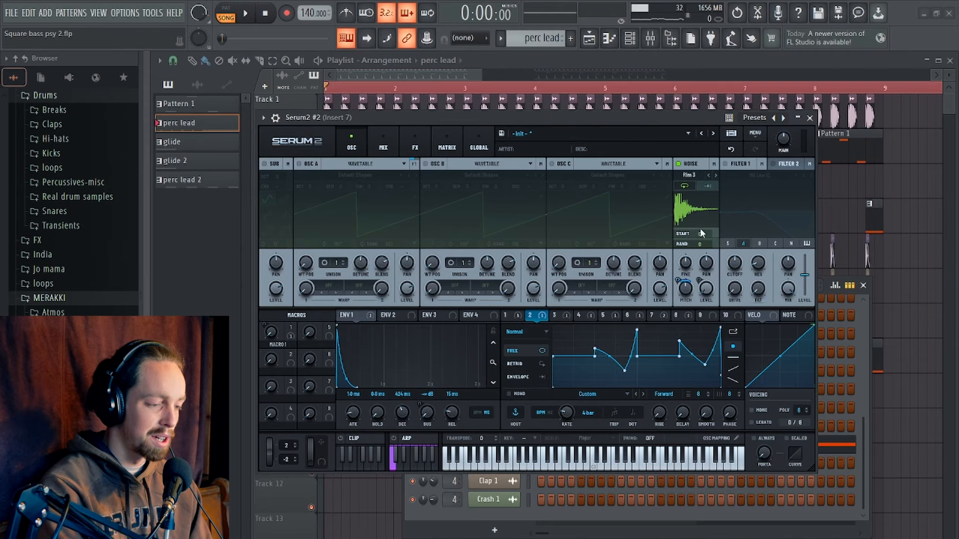
click(517, 317)
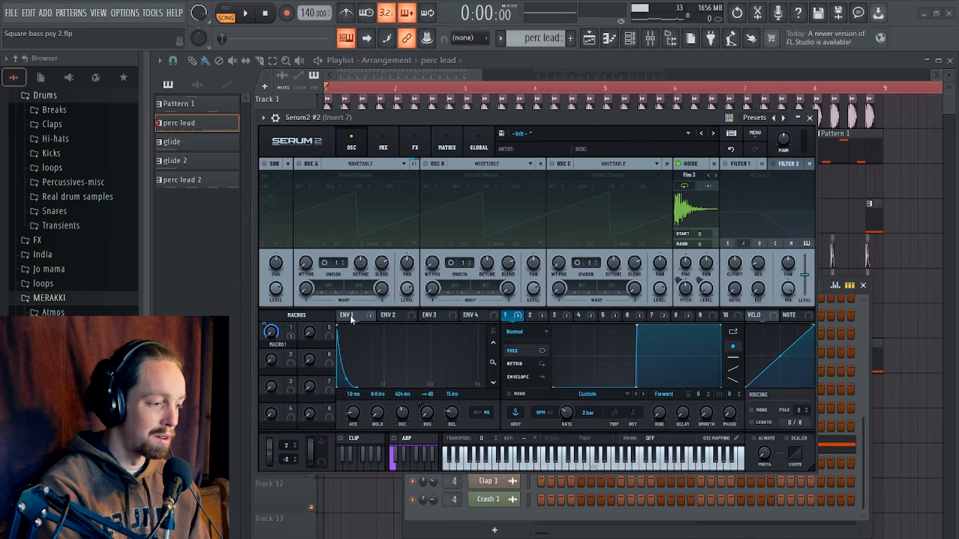
drag(350, 316, 706, 289)
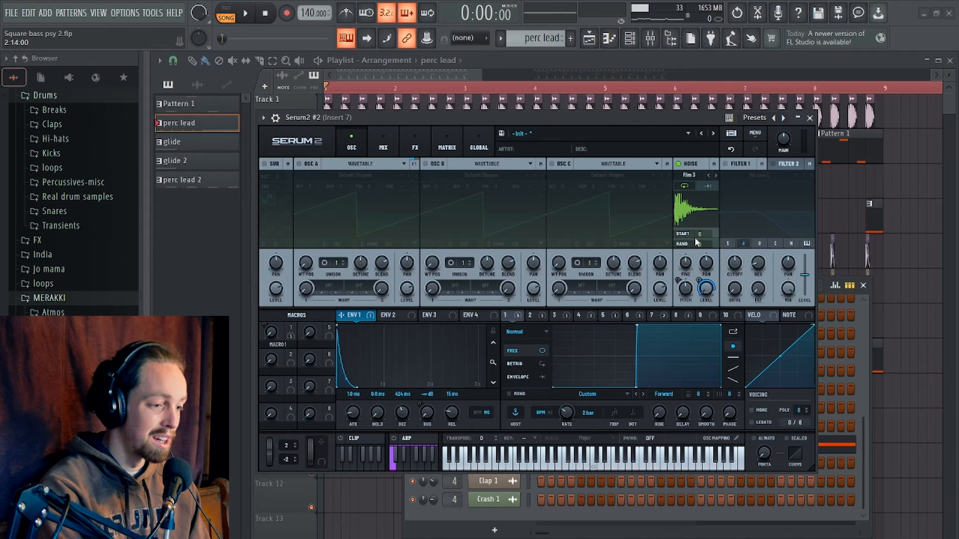
click(532, 315)
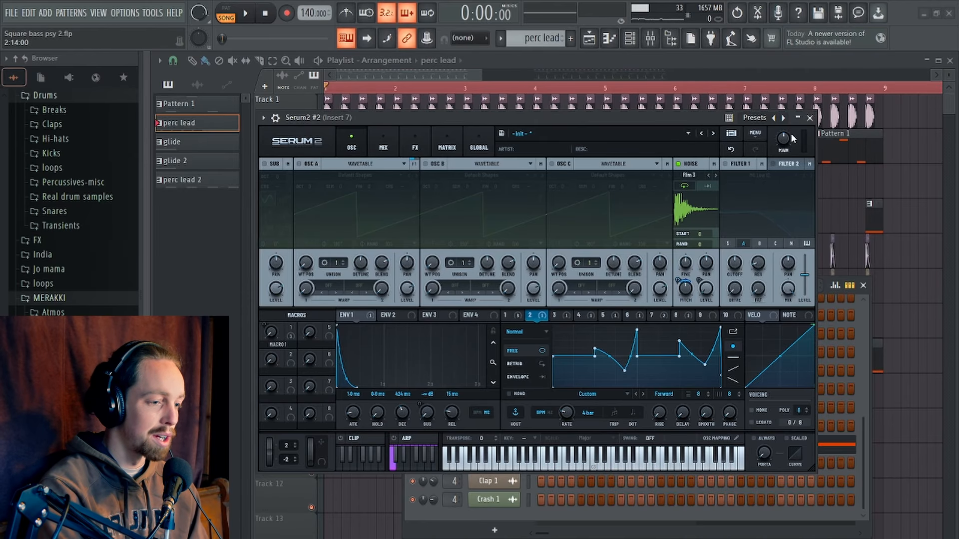
Close the instrument and channel rack, open the perc lead clip's notes in the piano roll, and play them
click(810, 119)
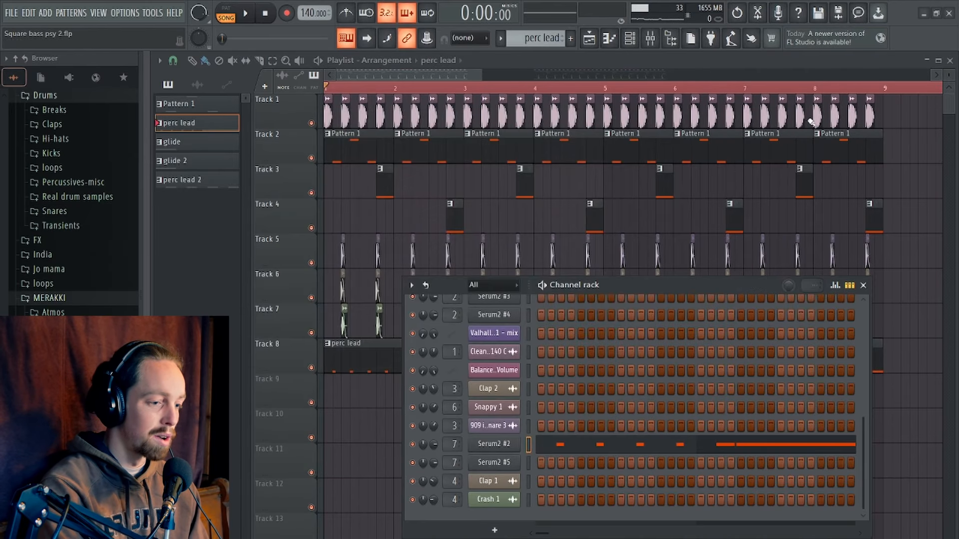
click(864, 289)
double_click(388, 361)
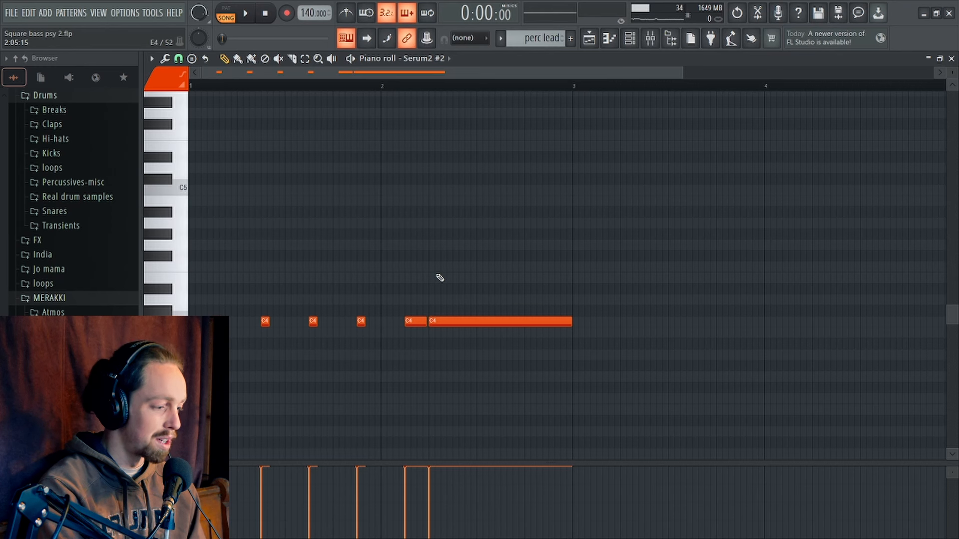
key(space)
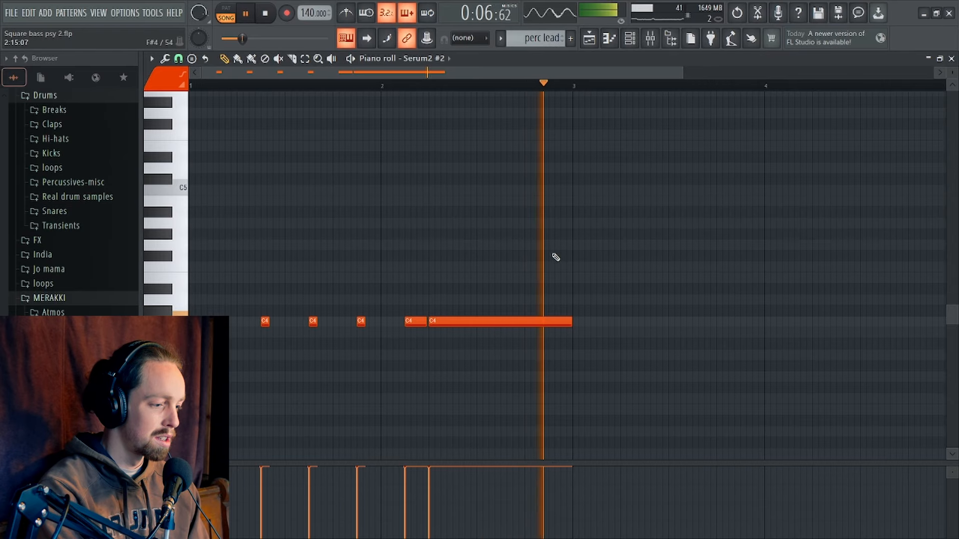
Return to Serum2 #2, reshape LFO 2's curve with shallower, curved dips, and audition the result
key(F5)
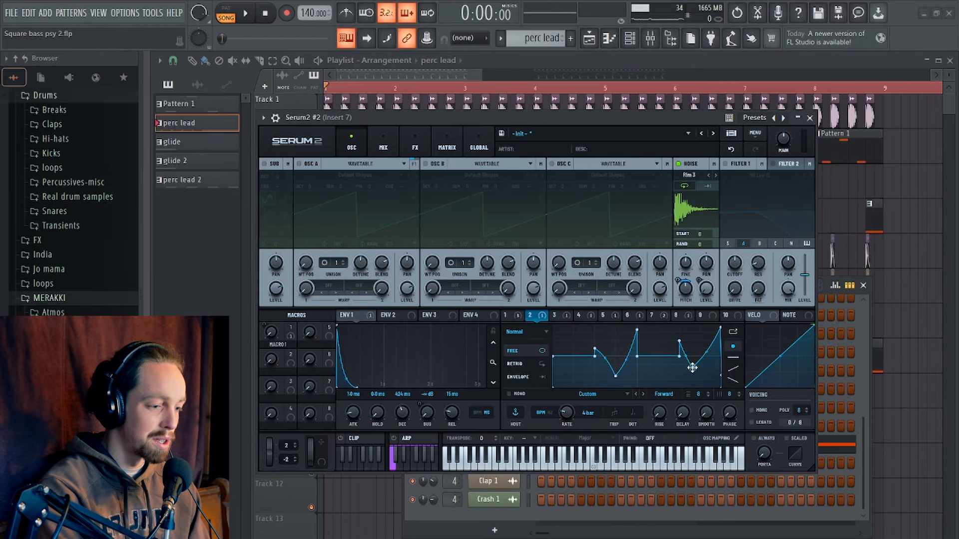
drag(606, 121, 602, 88)
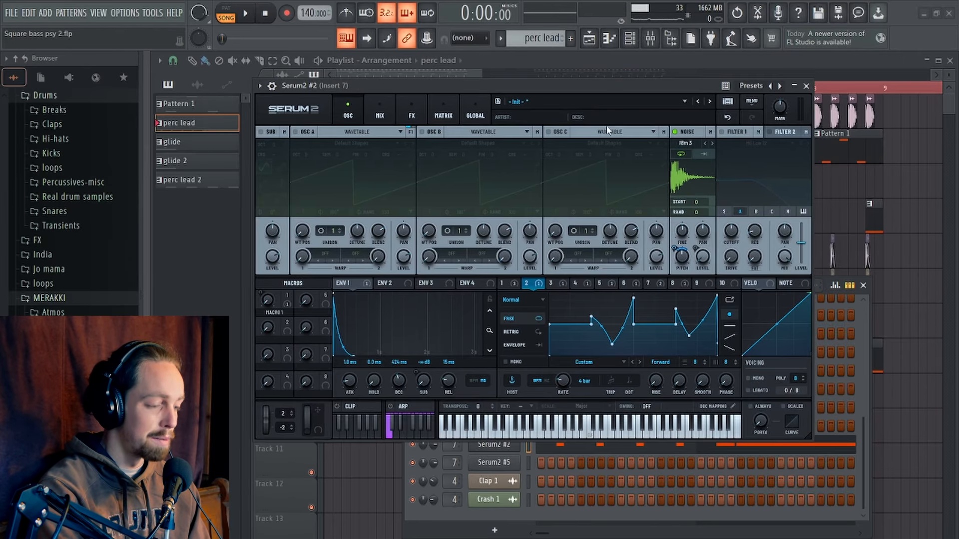
key(space)
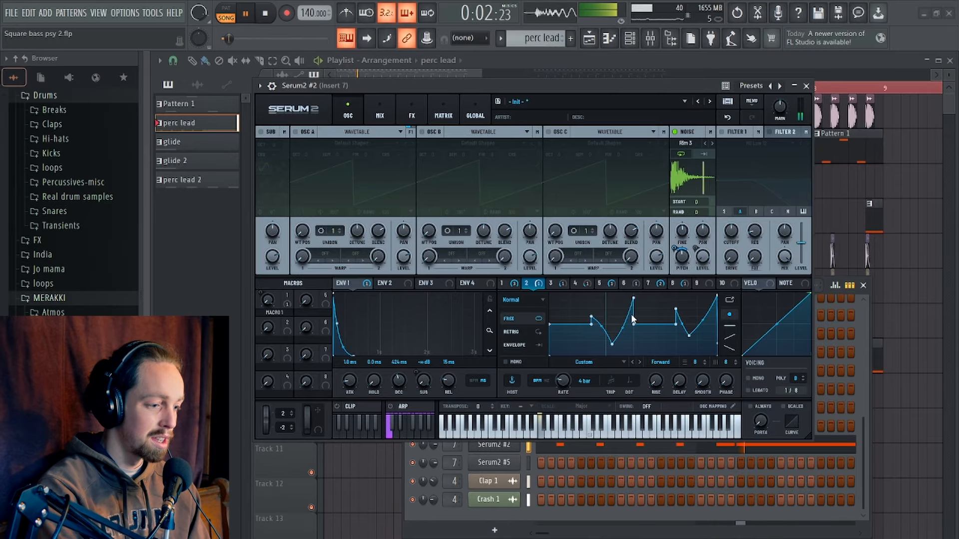
drag(612, 343, 615, 300)
double_click(619, 328)
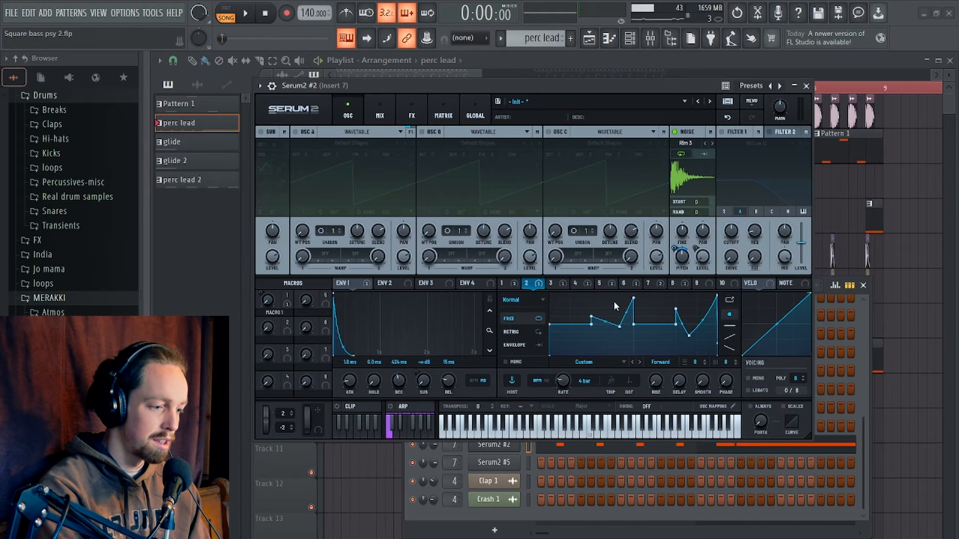
drag(609, 330, 619, 338)
key(space)
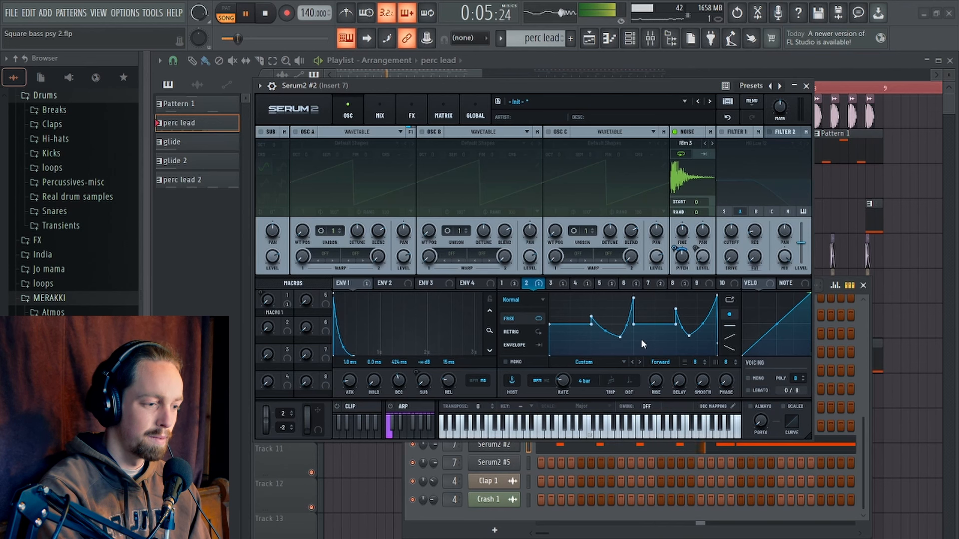
key(space)
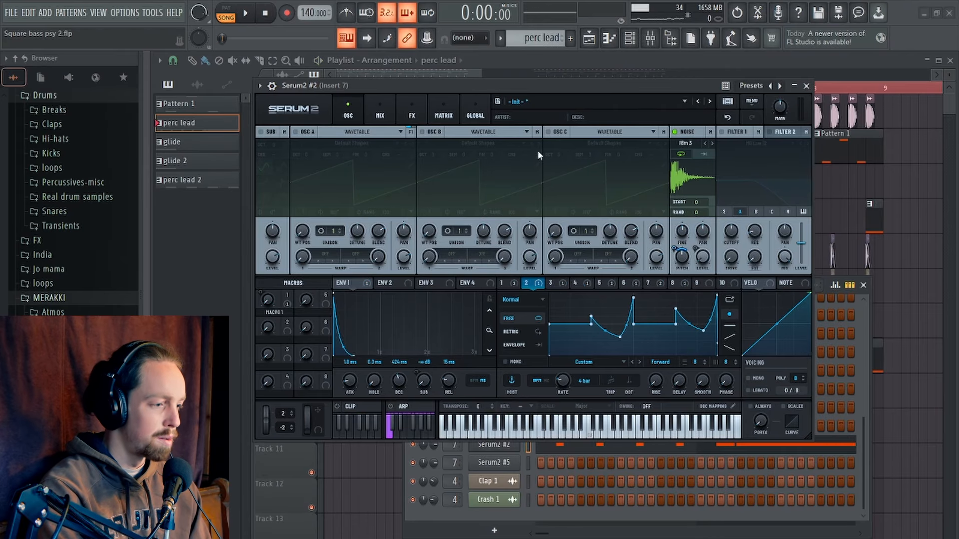
Re-enable the delay effect, view the LFO 4 curve, and play the pattern to hear the delay
click(411, 114)
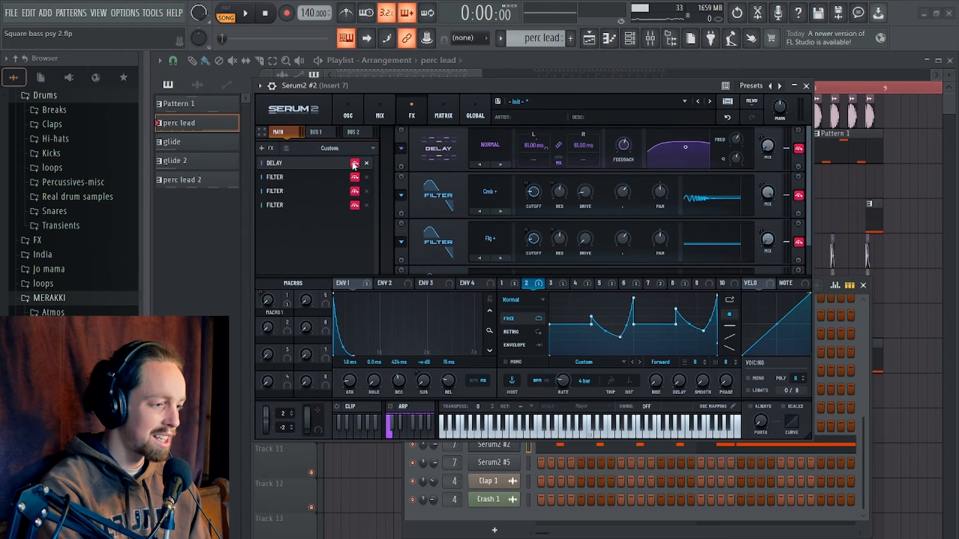
click(355, 164)
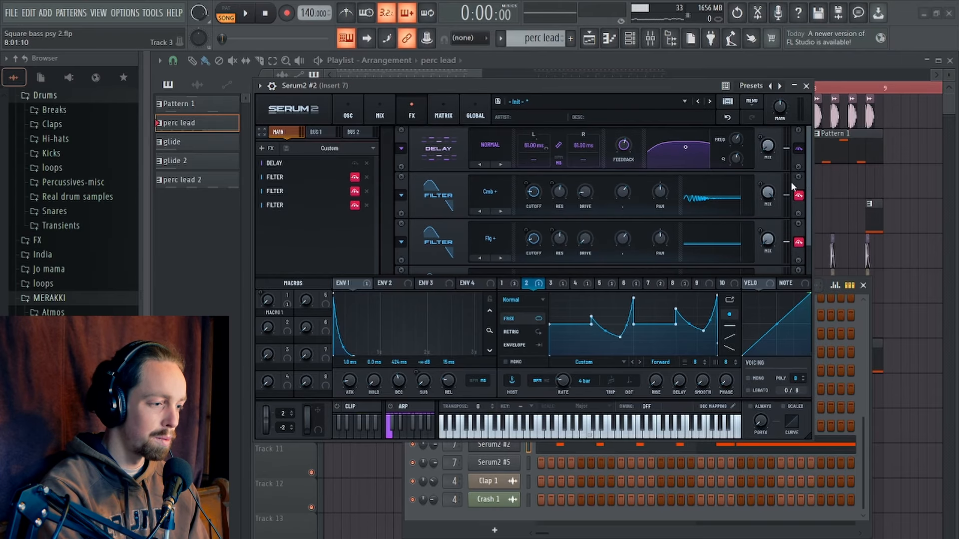
click(551, 283)
click(576, 284)
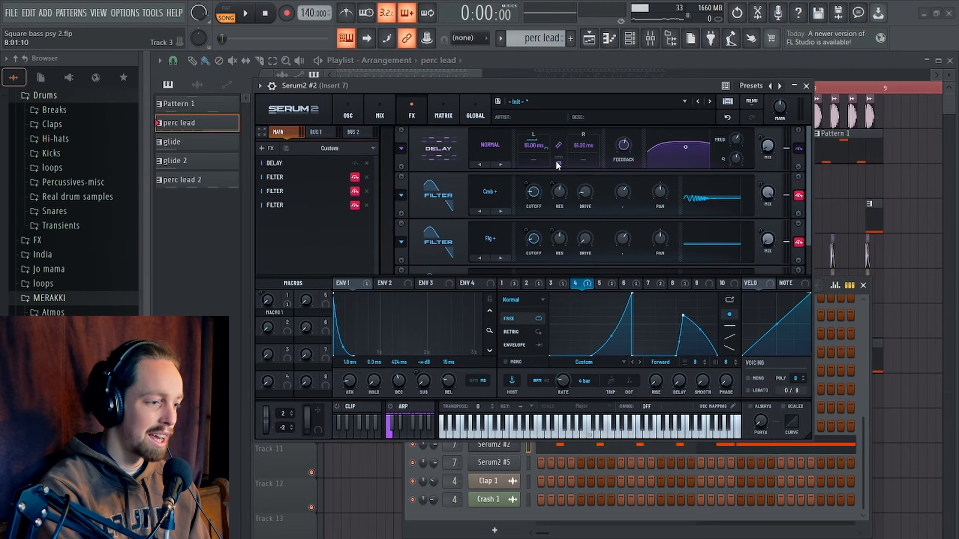
mouse_move(540, 152)
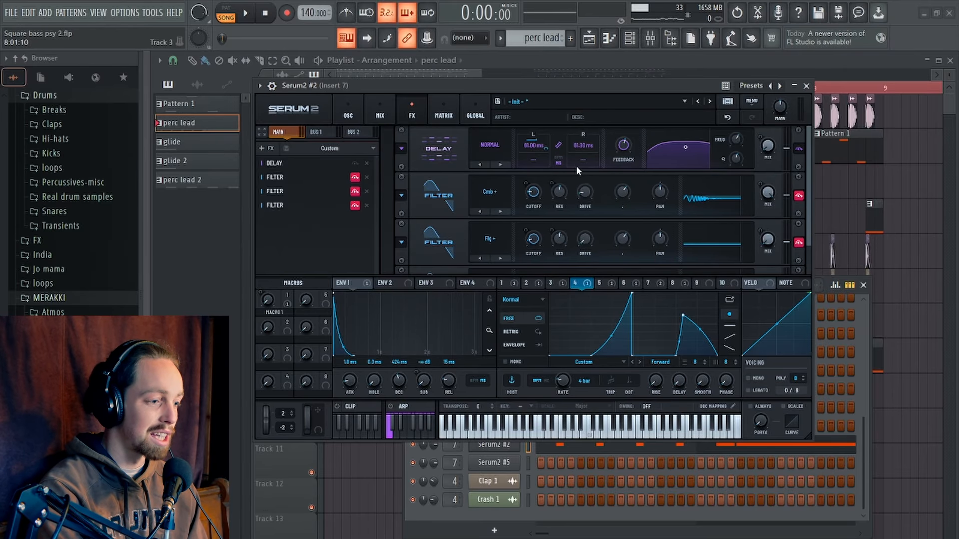
drag(579, 84, 603, 104)
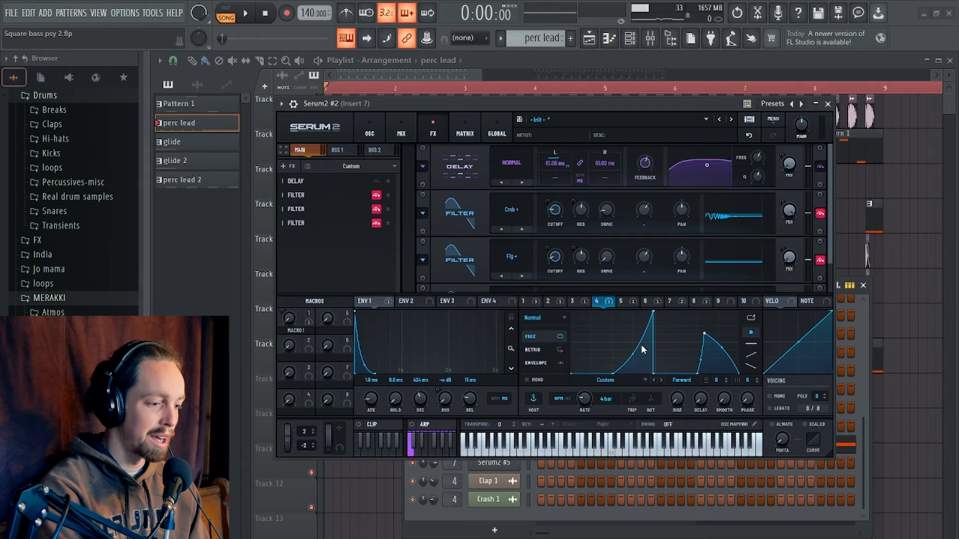
drag(664, 105, 663, 87)
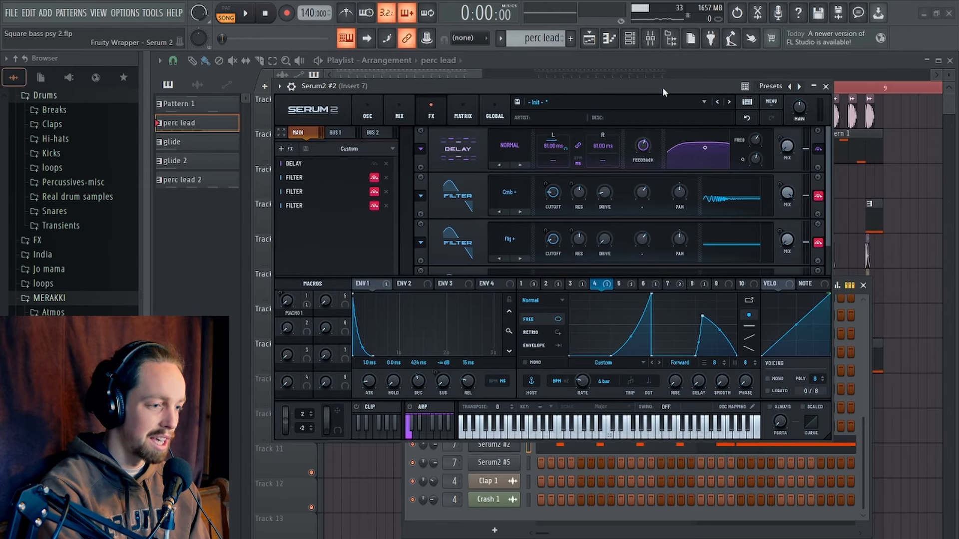
key(space)
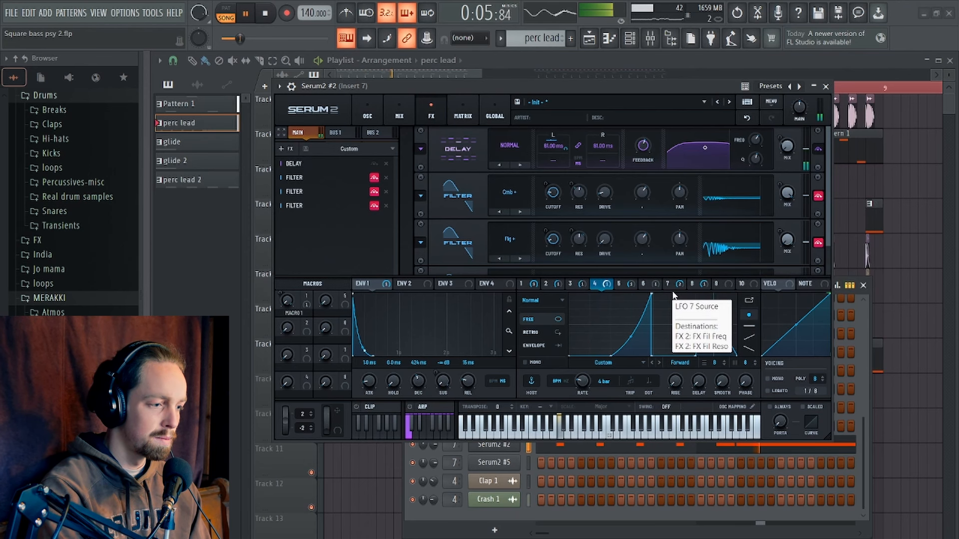
key(space)
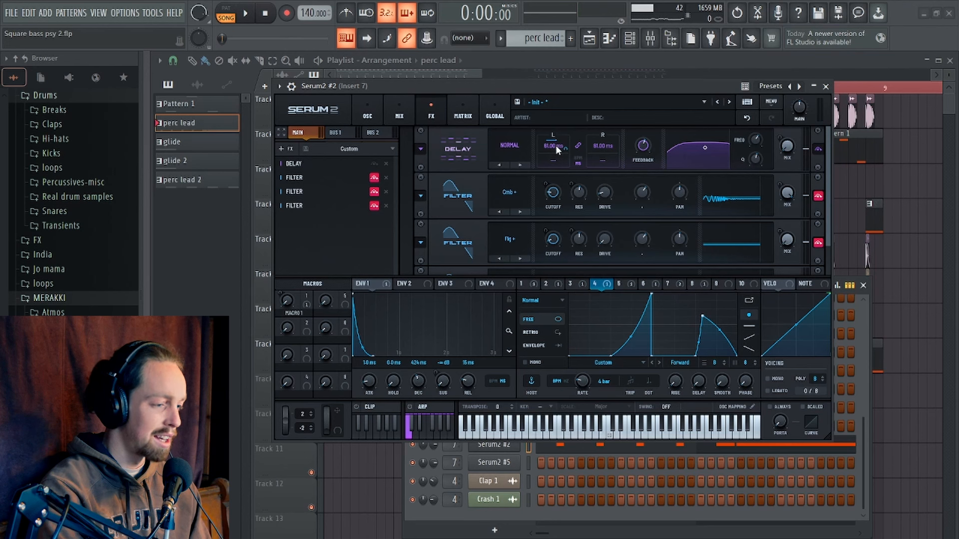
Replace all modulators on the left delay time with LFO 2 at a 43% amount and audition it
right_click(556, 145)
click(626, 241)
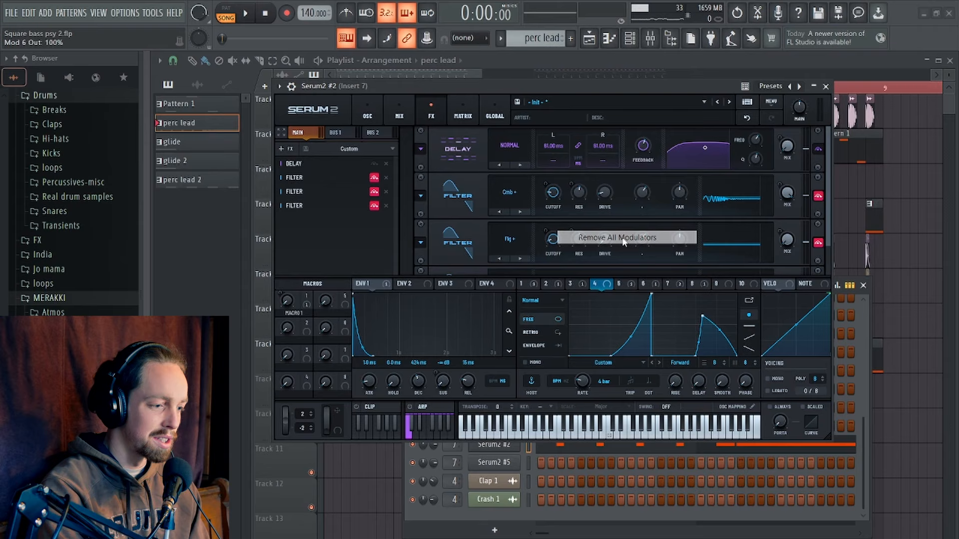
click(579, 284)
drag(555, 285, 557, 147)
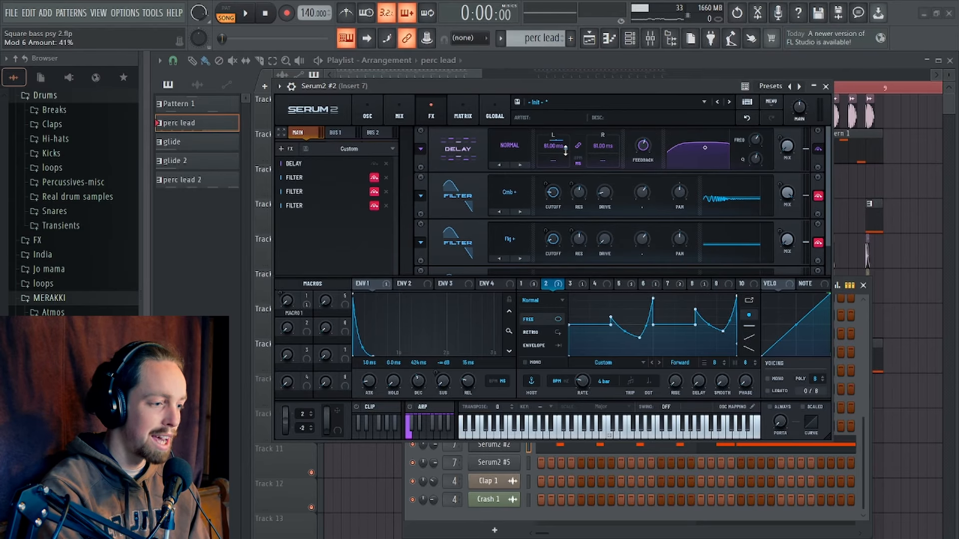
mouse_move(566, 147)
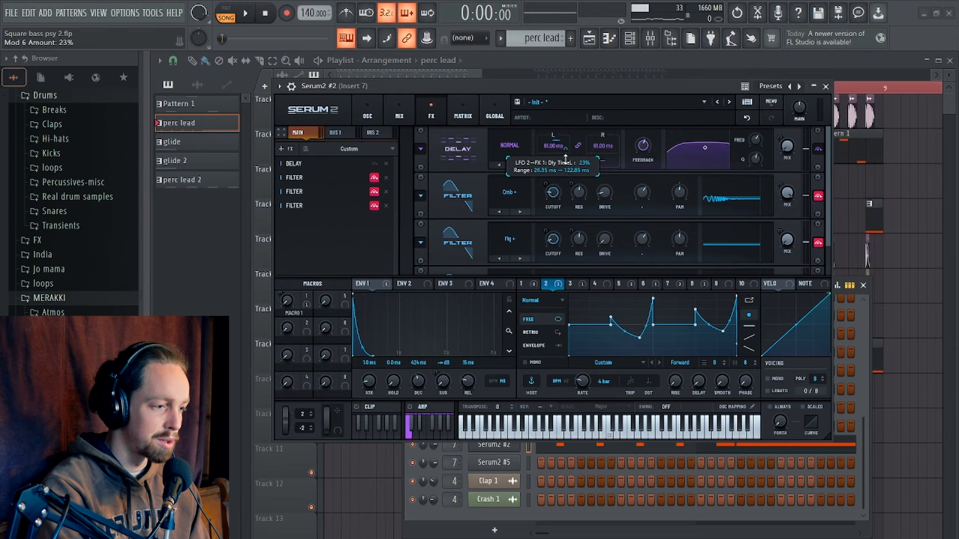
key(space)
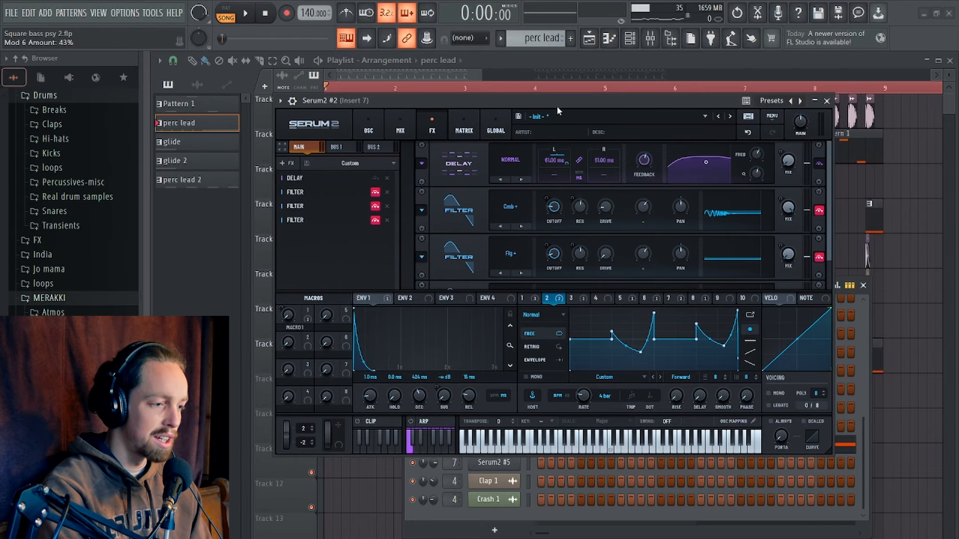
Review LFO 3, then assign LFO 4 to the delay's feedback at a 32% amount and audition the pattern
drag(557, 99, 557, 79)
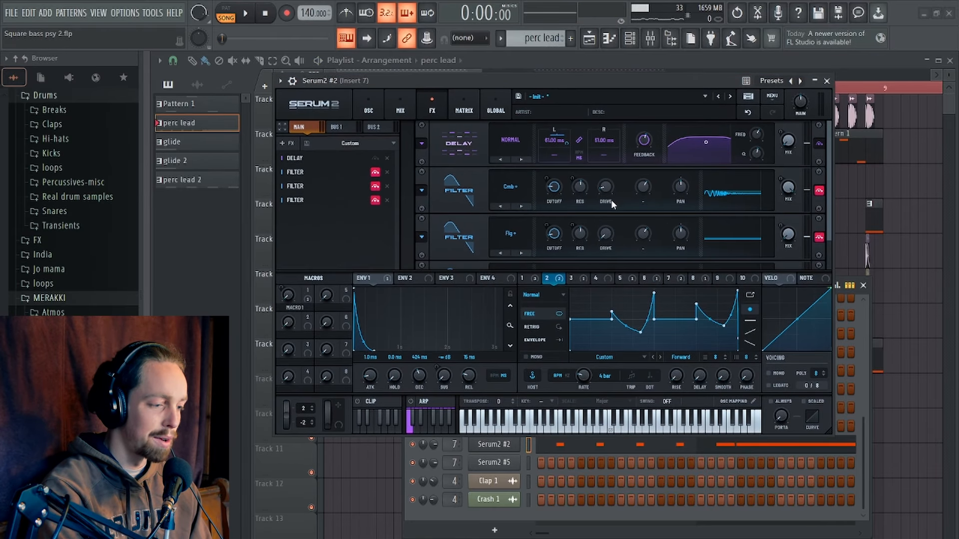
click(581, 280)
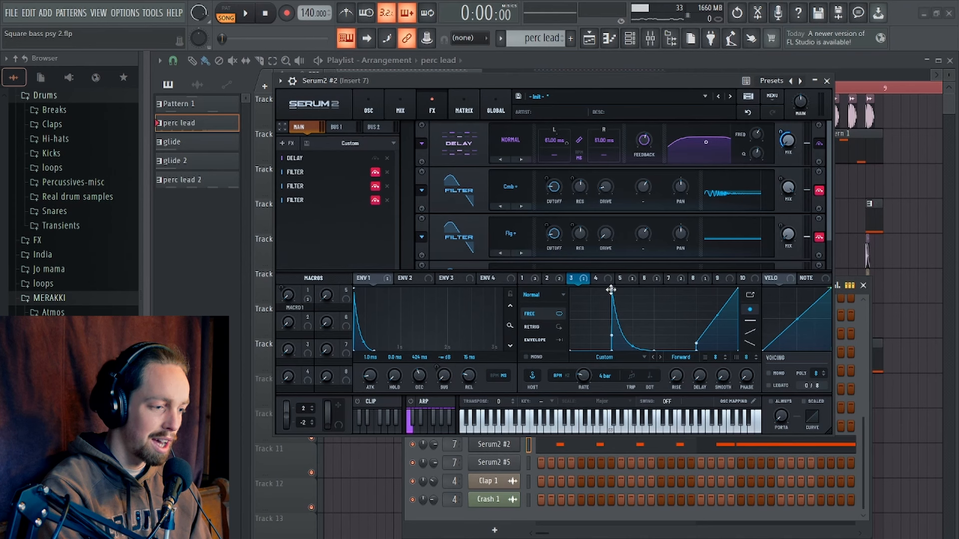
click(602, 279)
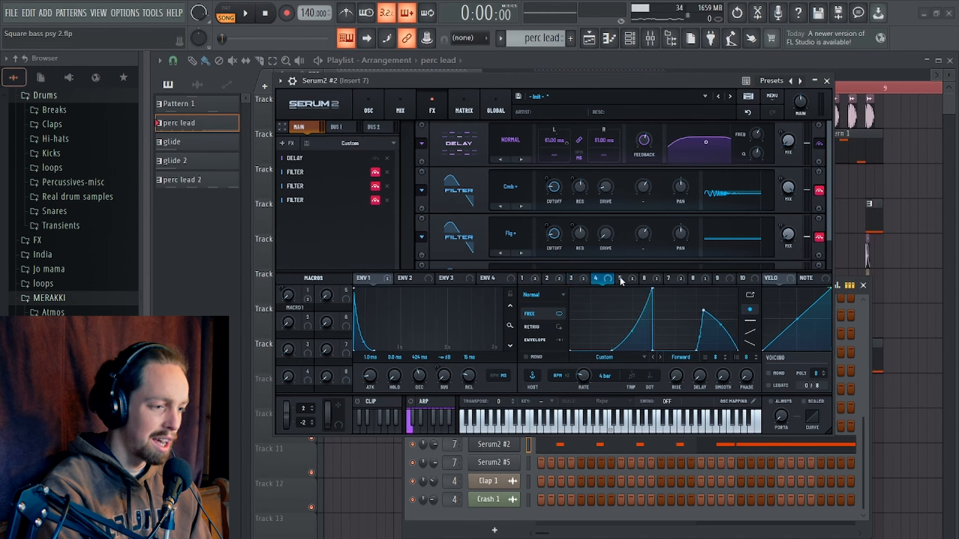
drag(607, 279, 645, 141)
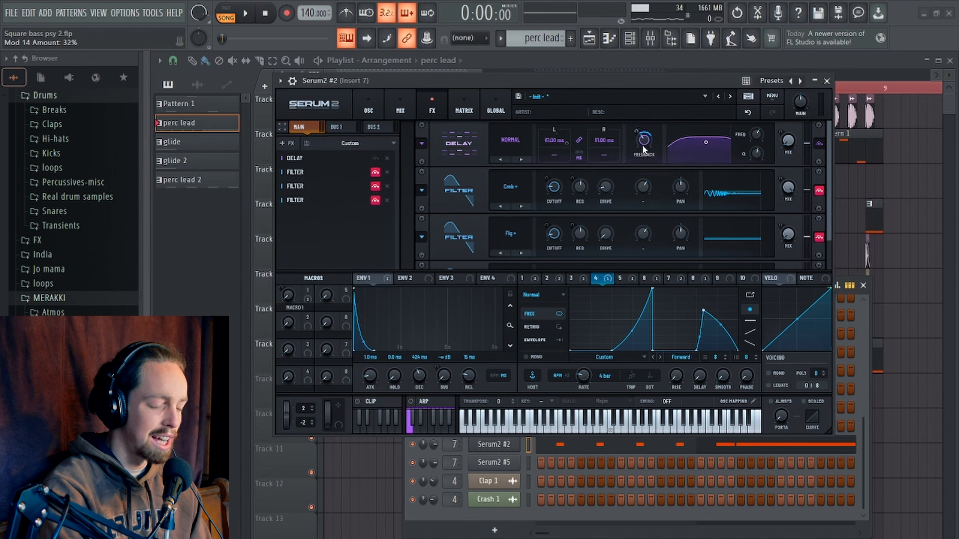
key(space)
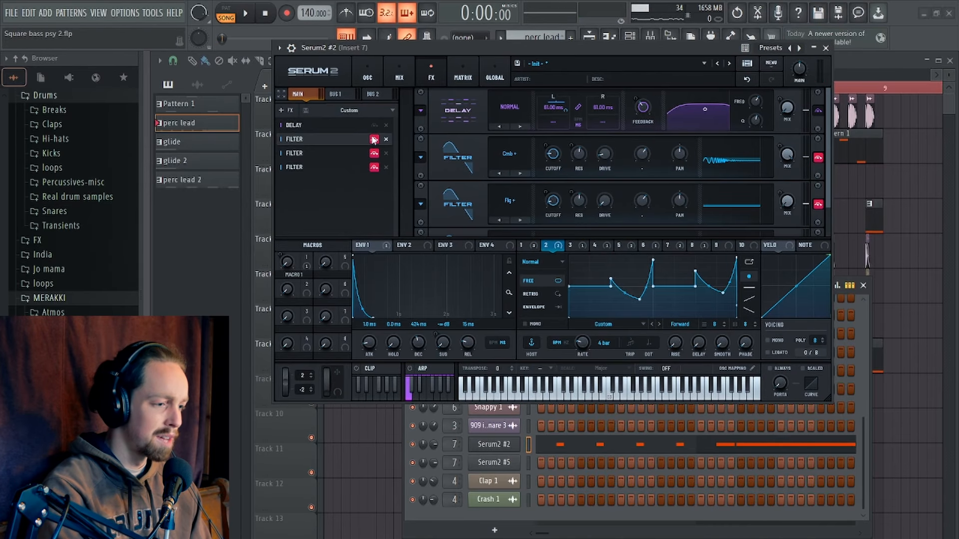
Bypass the delay, enable the Cmb filter, and check which modulator is assigned to the delay's feedback
click(374, 139)
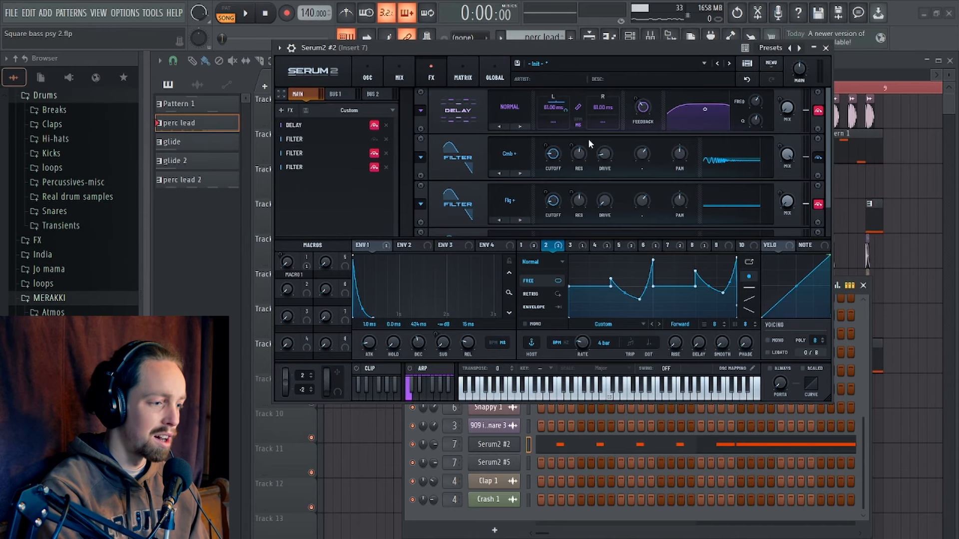
drag(574, 48, 577, 72)
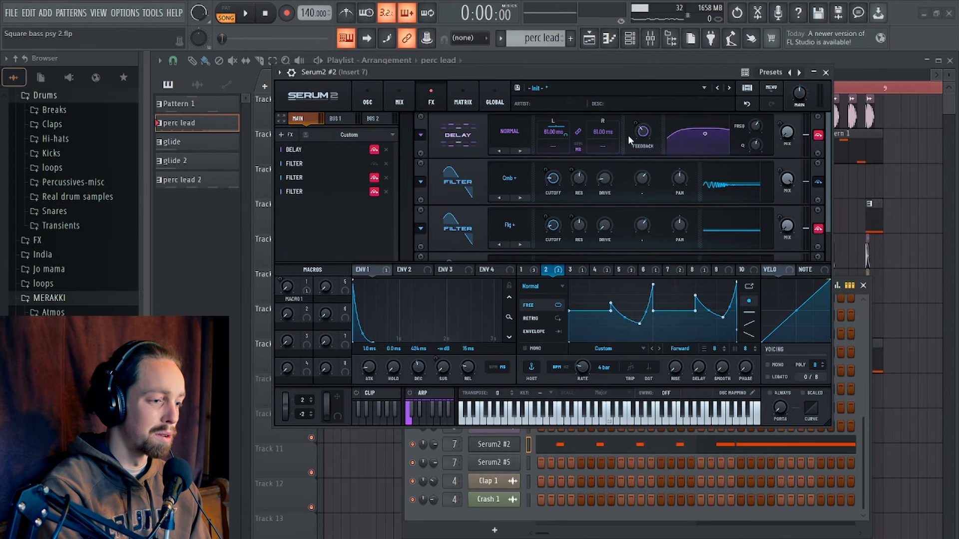
right_click(646, 130)
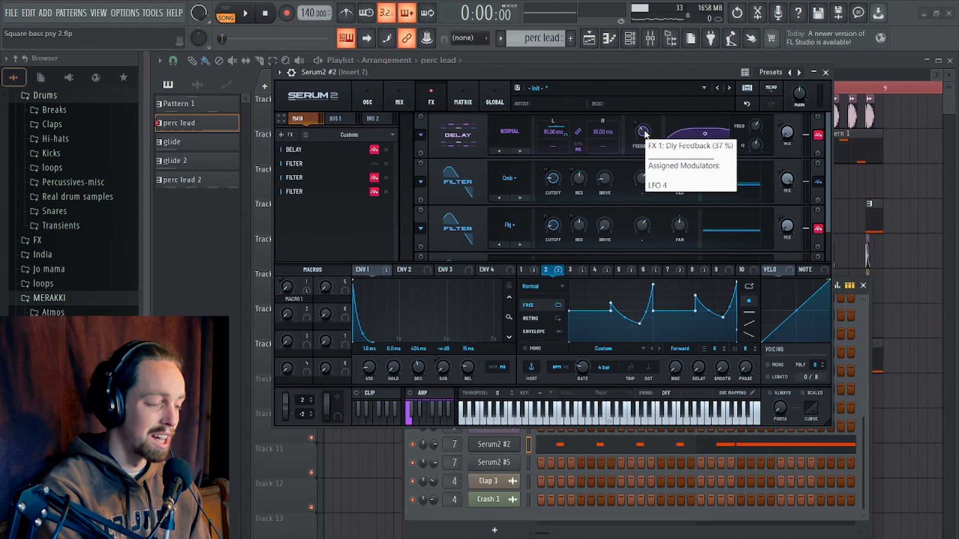
click(584, 76)
drag(583, 76, 586, 73)
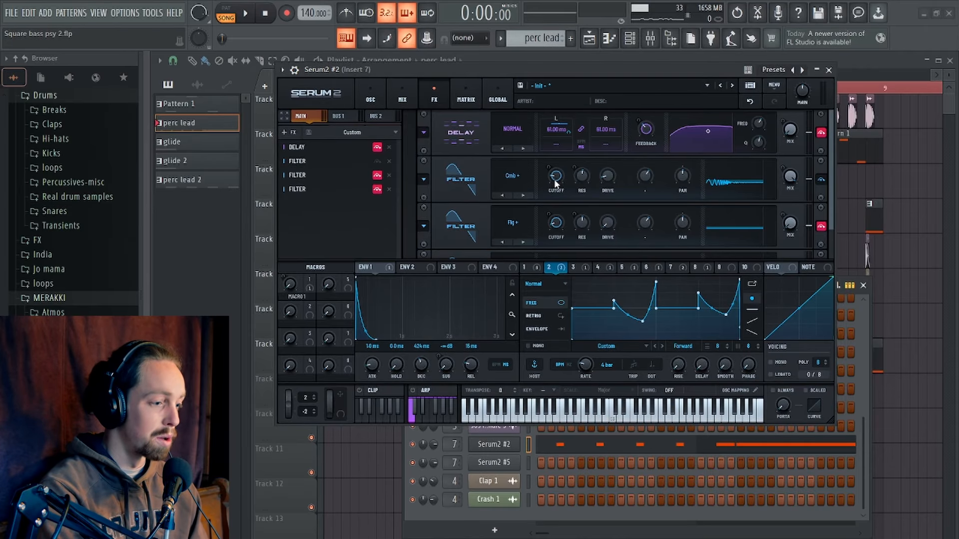
Assign LFO 2 to the Cmb filter's cutoff at a 23% amount and audition the pattern
scroll(566, 175, down, 1)
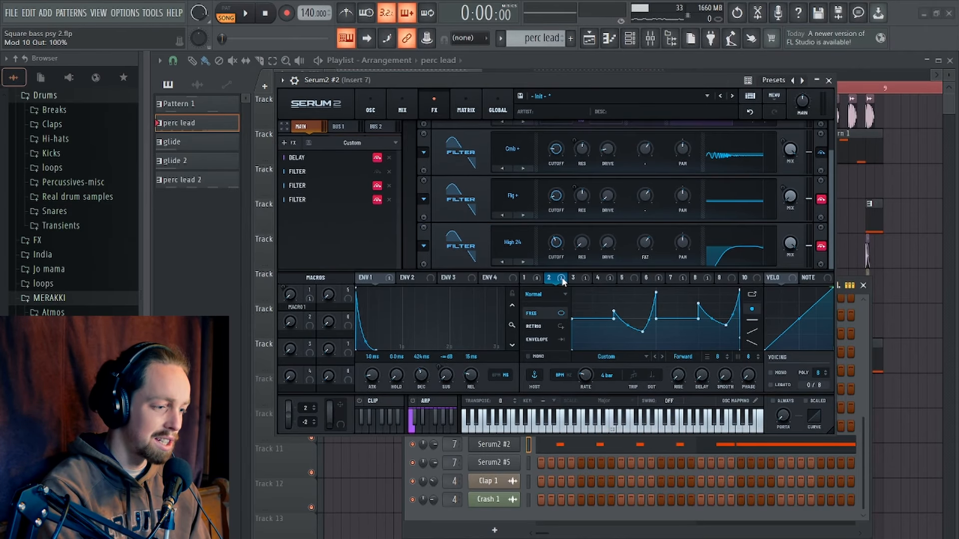
drag(561, 277, 552, 166)
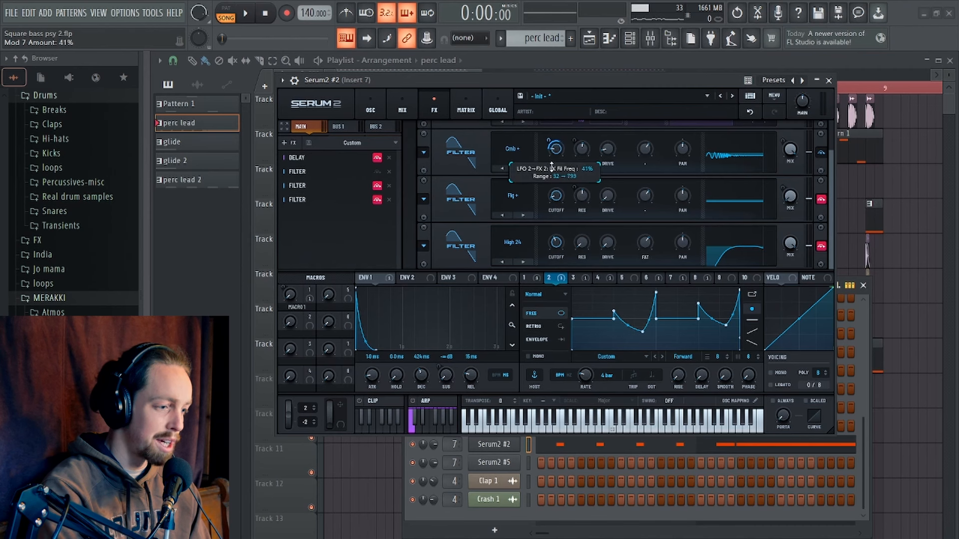
drag(561, 202, 560, 198)
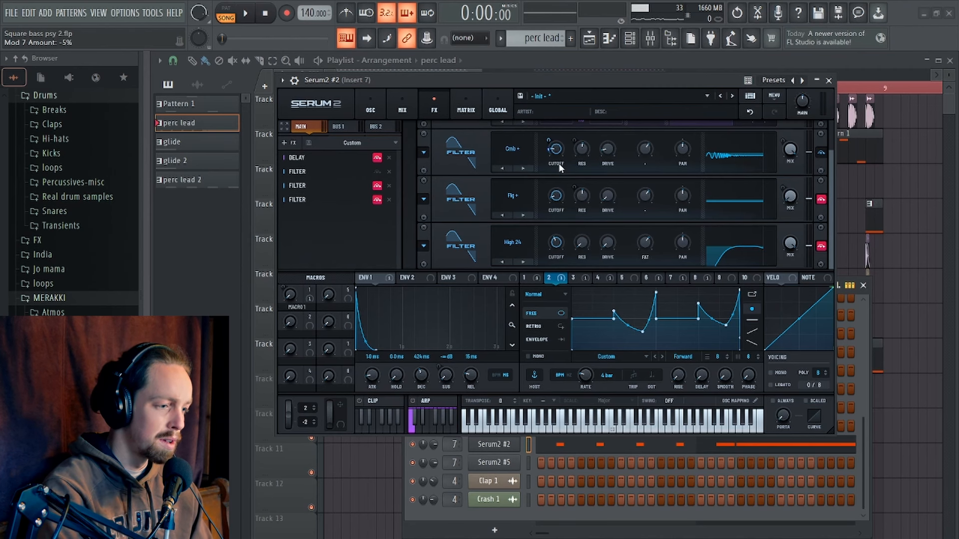
drag(551, 143, 550, 134)
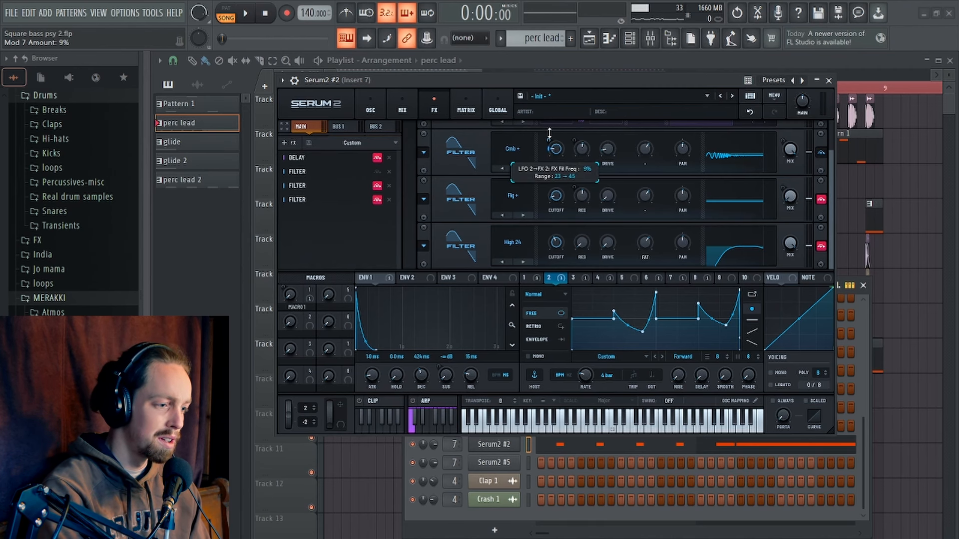
key(space)
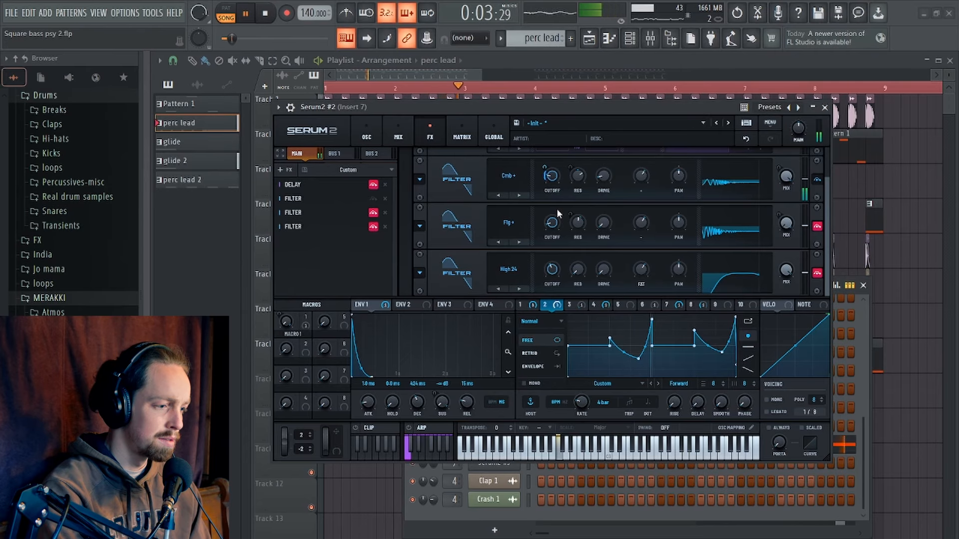
drag(545, 168, 545, 164)
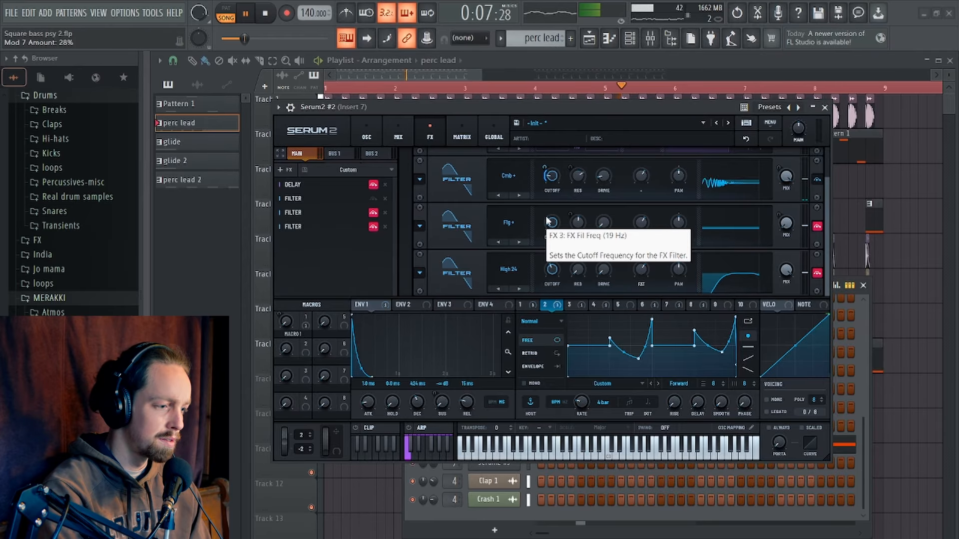
key(space)
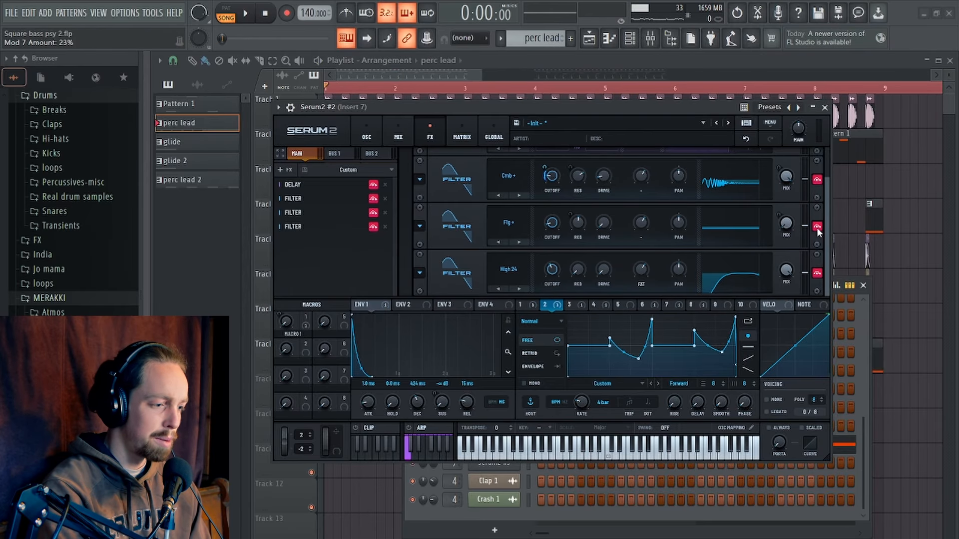
Bypass the Cmb filter, enable the Flg filter with LFO 2 modulating its cutoff, and audition it
click(817, 228)
drag(591, 108, 586, 69)
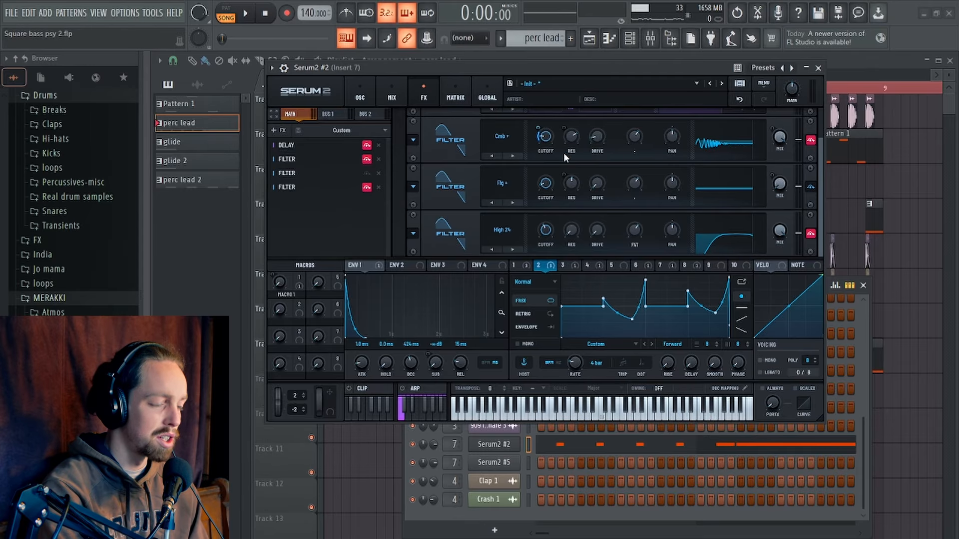
drag(594, 76, 594, 98)
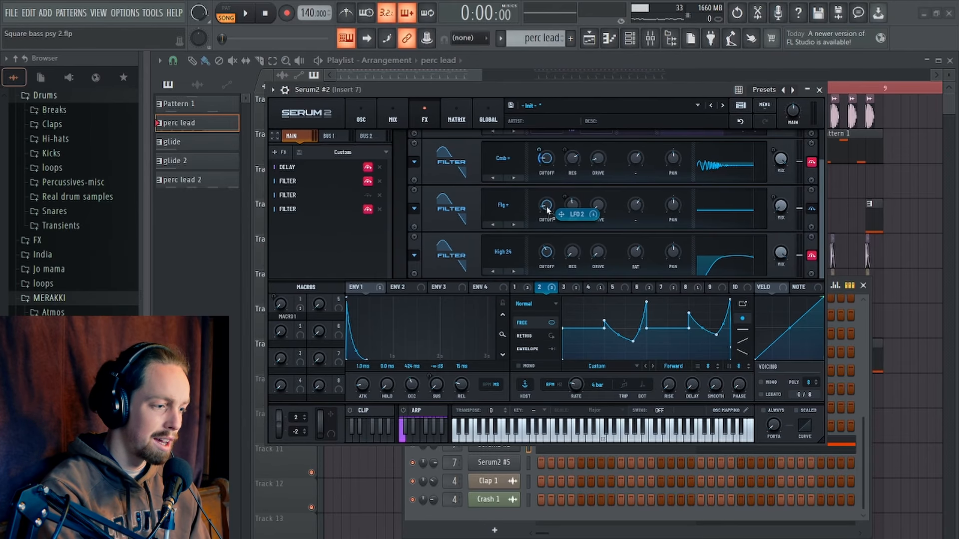
mouse_move(538, 196)
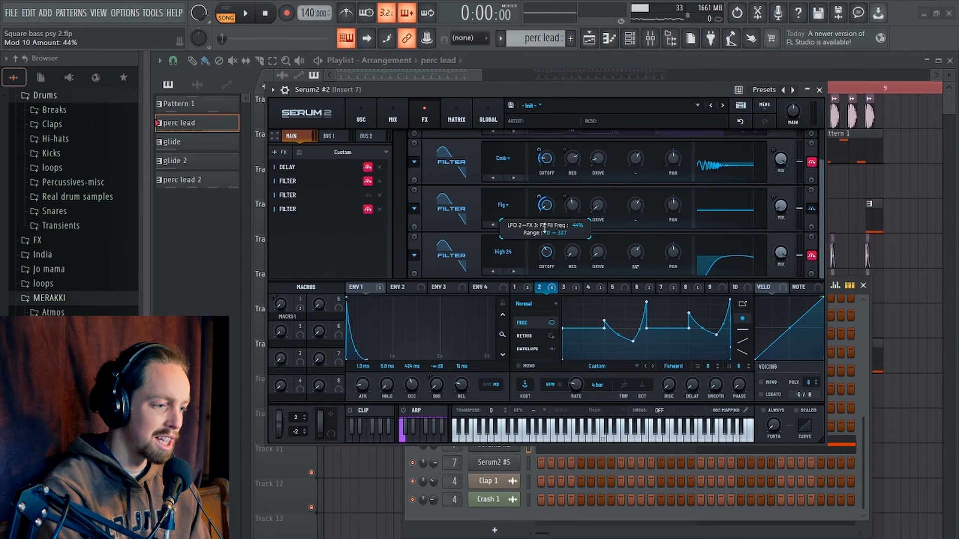
key(space)
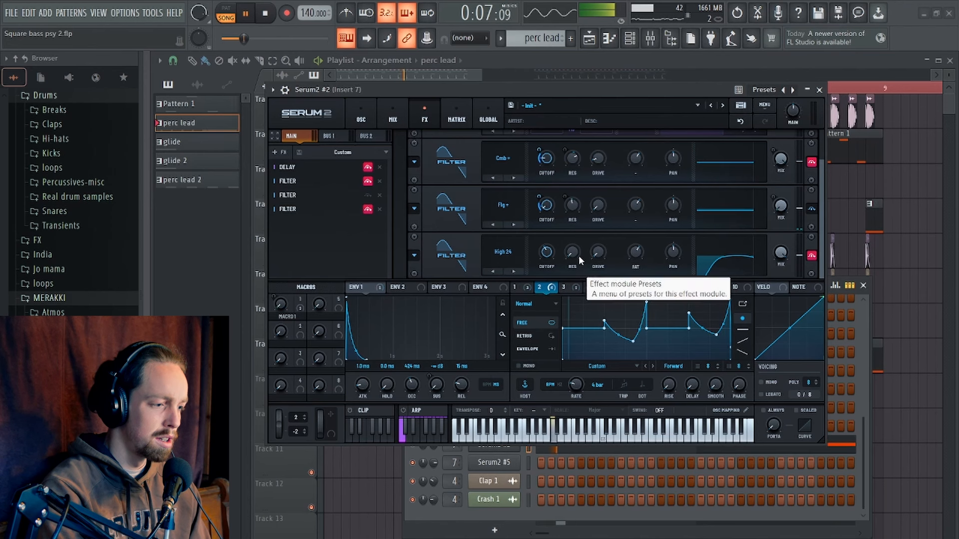
key(space)
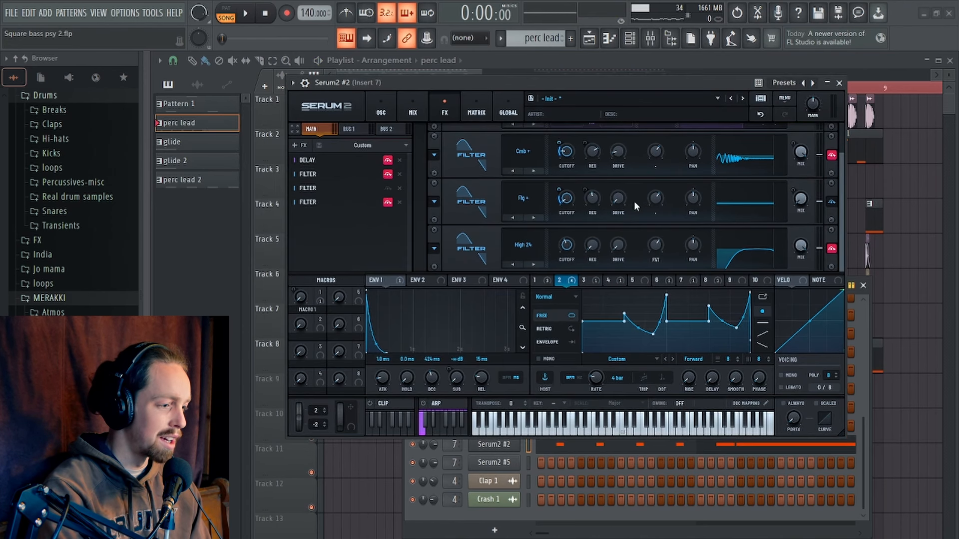
Re-enable the delay and audition it together with the Flg filter
click(388, 160)
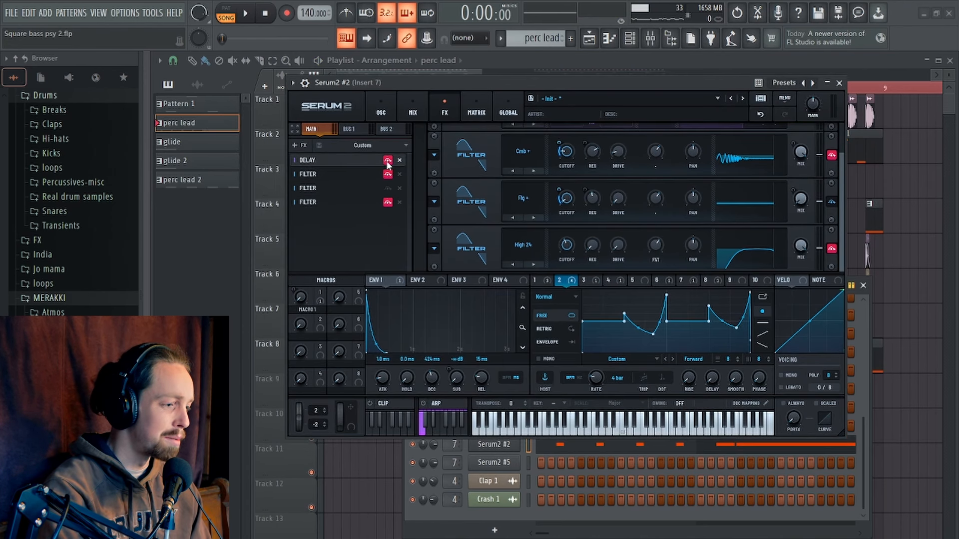
drag(501, 82, 498, 95)
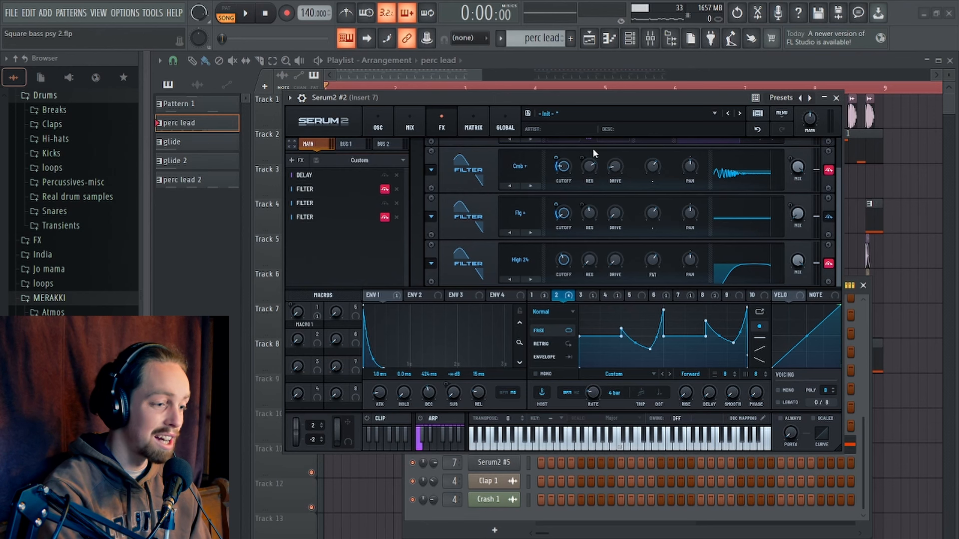
key(space)
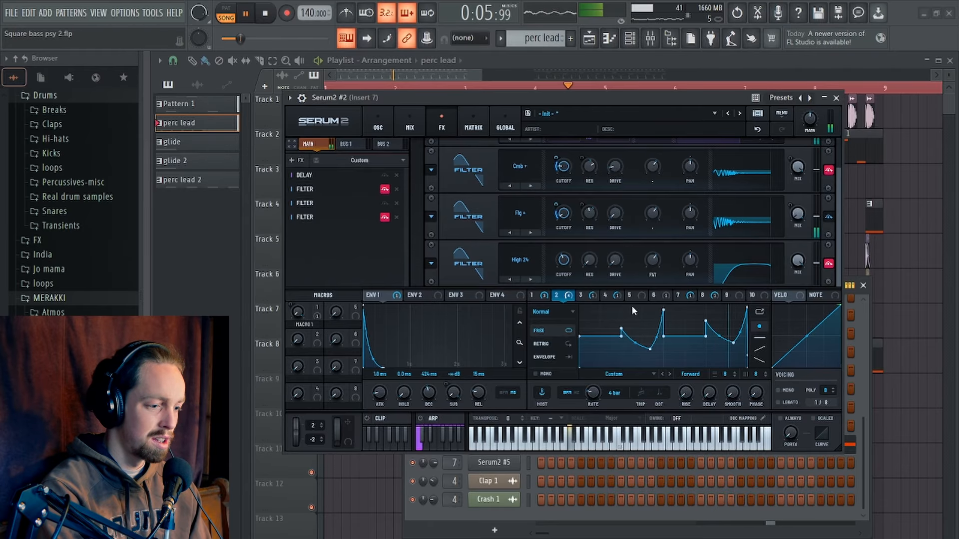
key(space)
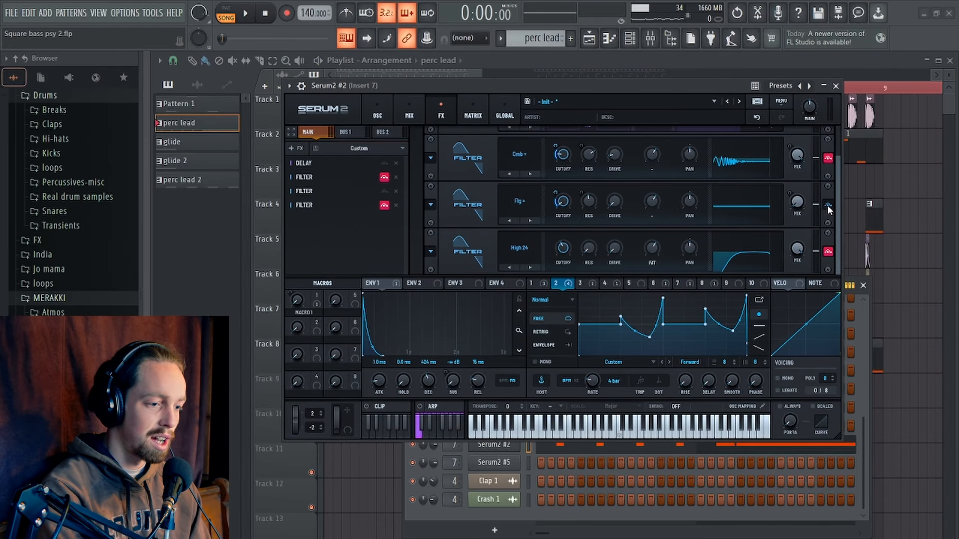
Bypass the Flg filter and view the LFO 1 curve that modulates its mix
click(827, 206)
drag(839, 211, 838, 164)
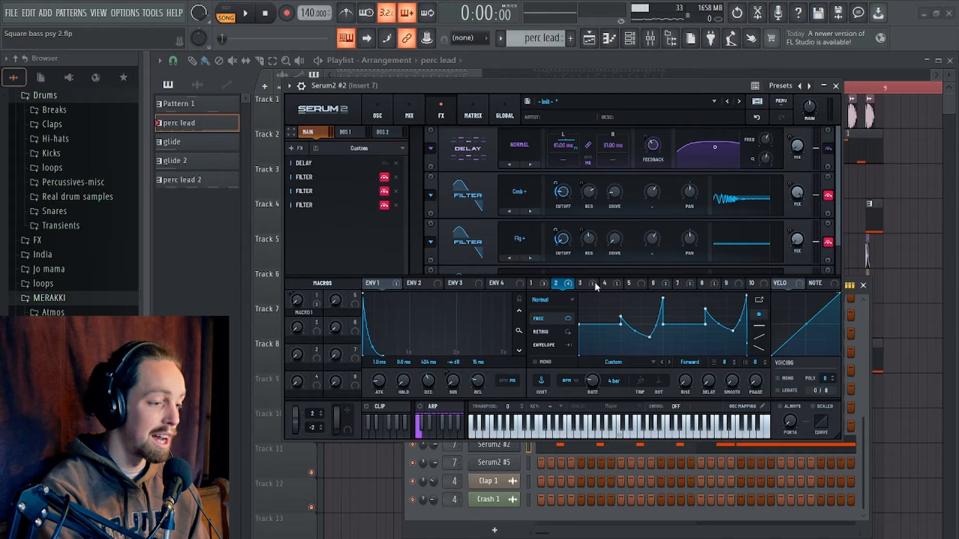
click(531, 283)
mouse_move(838, 240)
mouse_down()
mouse_move(838, 274)
mouse_move(838, 231)
mouse_up()
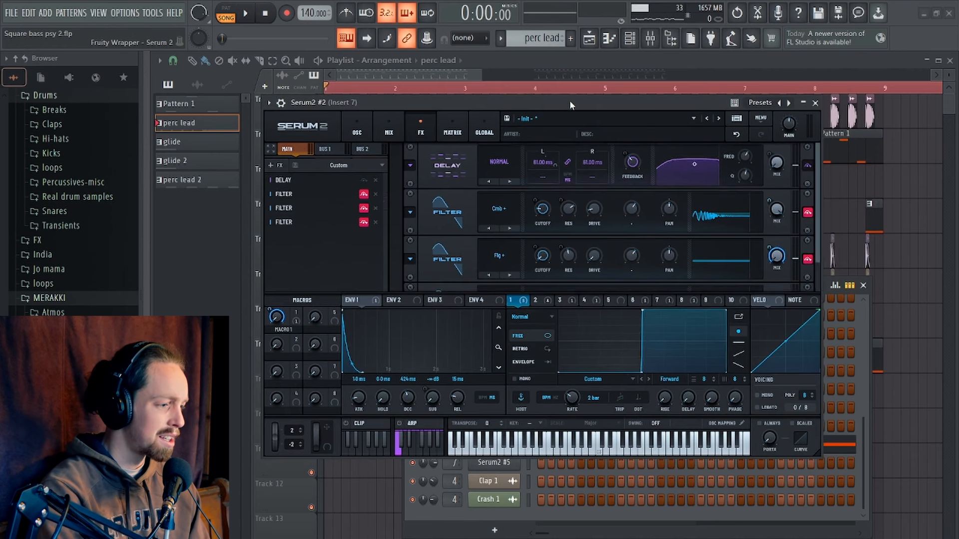
Add a Phaser effect directly before the High 24 filter and set its rate to 0.00 Hz
click(271, 165)
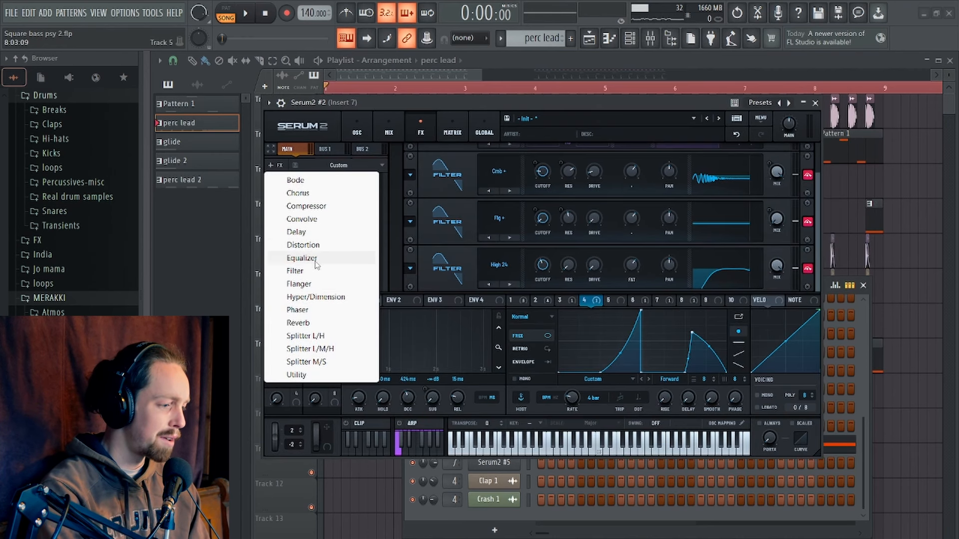
click(320, 310)
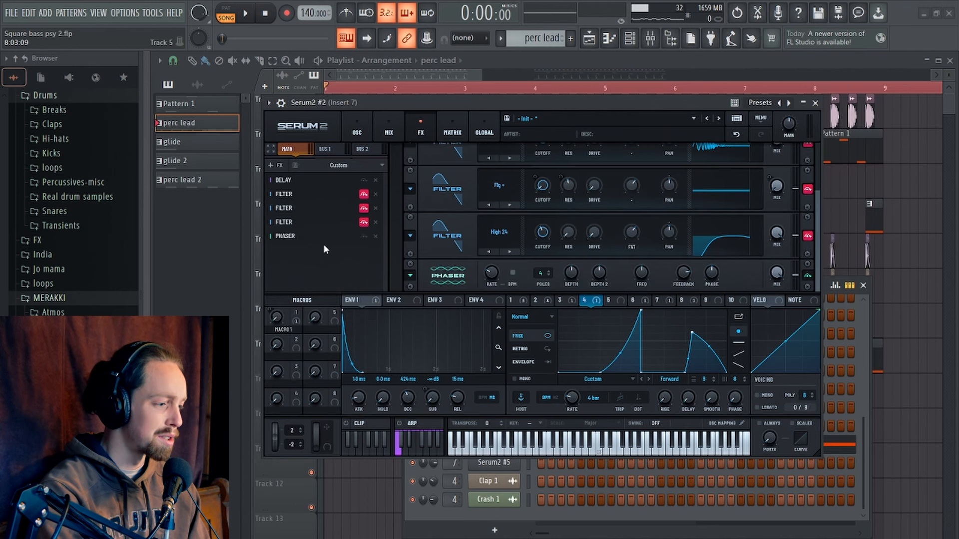
drag(324, 233, 324, 222)
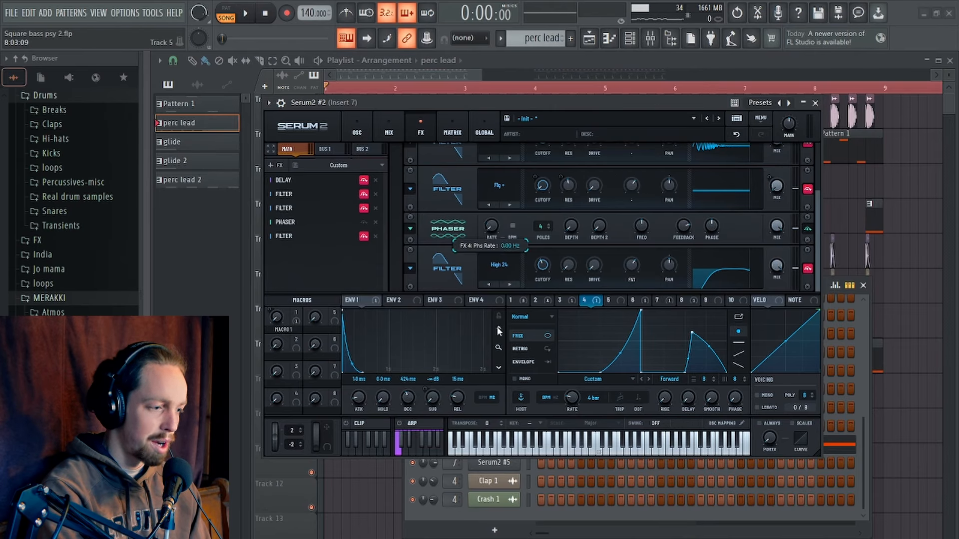
Assign LFO 2 to the phaser's frequency at a 26% amount, with the base frequency at 25 Hz, and audition it
click(546, 301)
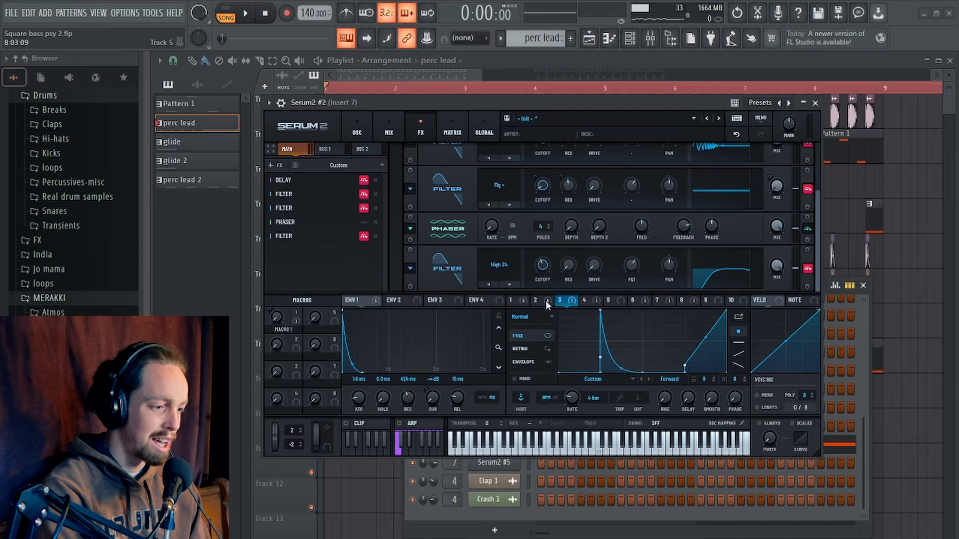
drag(545, 301, 640, 265)
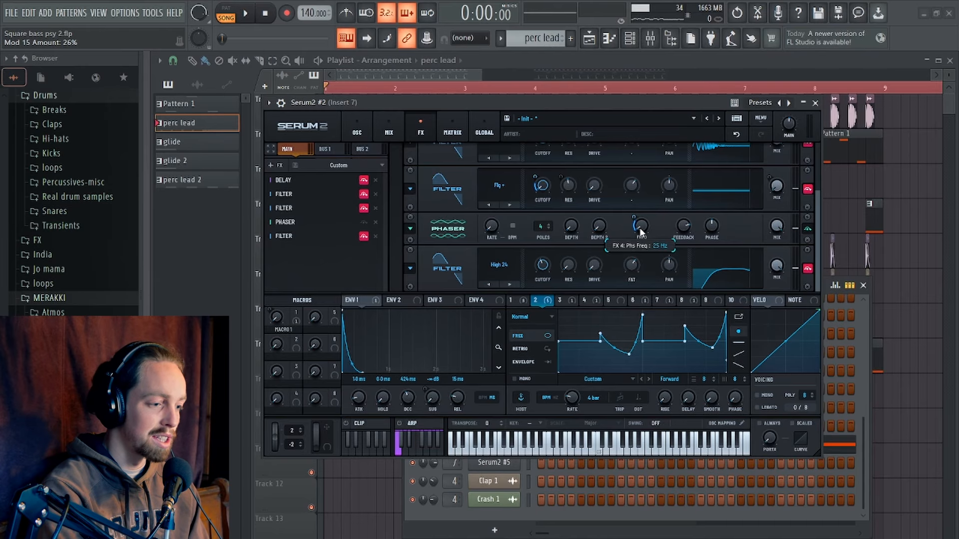
drag(624, 104, 646, 107)
key(space)
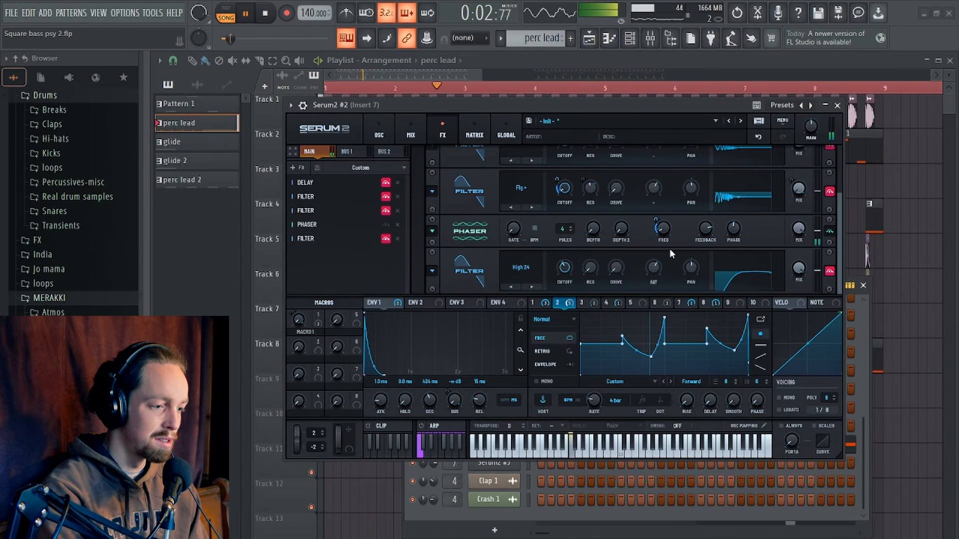
key(space)
Raise the phaser's number of poles and play the pattern to hear the stronger effect
drag(564, 229, 569, 193)
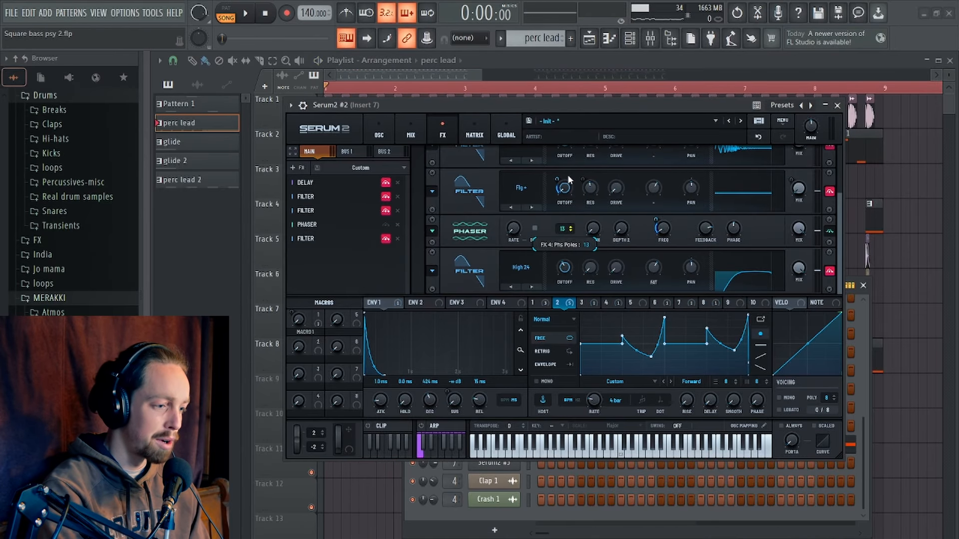
drag(606, 102, 597, 94)
key(space)
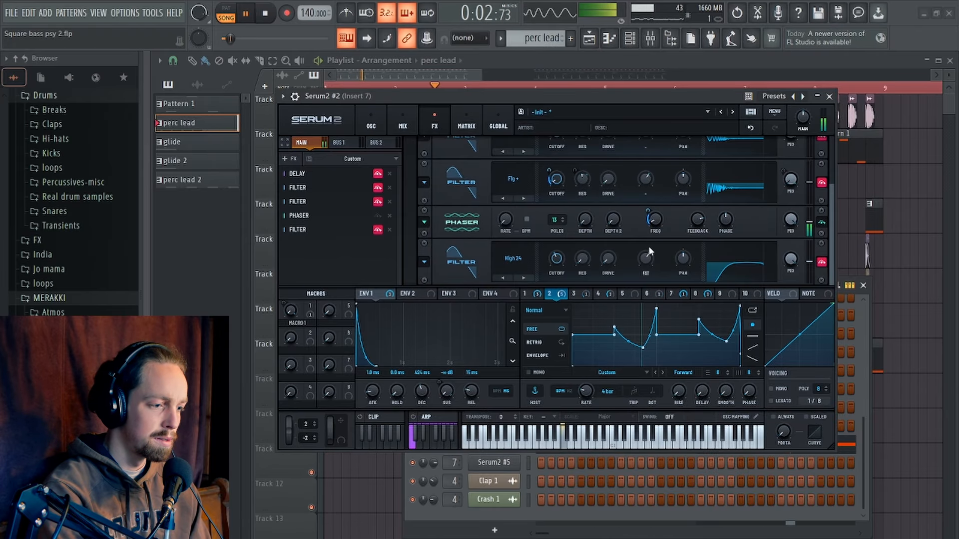
key(space)
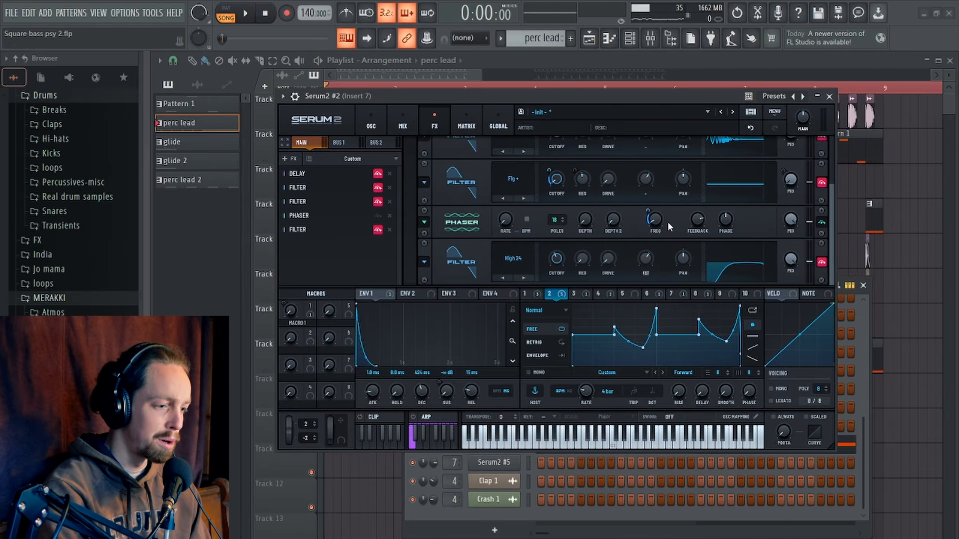
Assign LFO 1 to the phaser's mix with a minimum of 0 and audition the pattern
drag(538, 294, 792, 222)
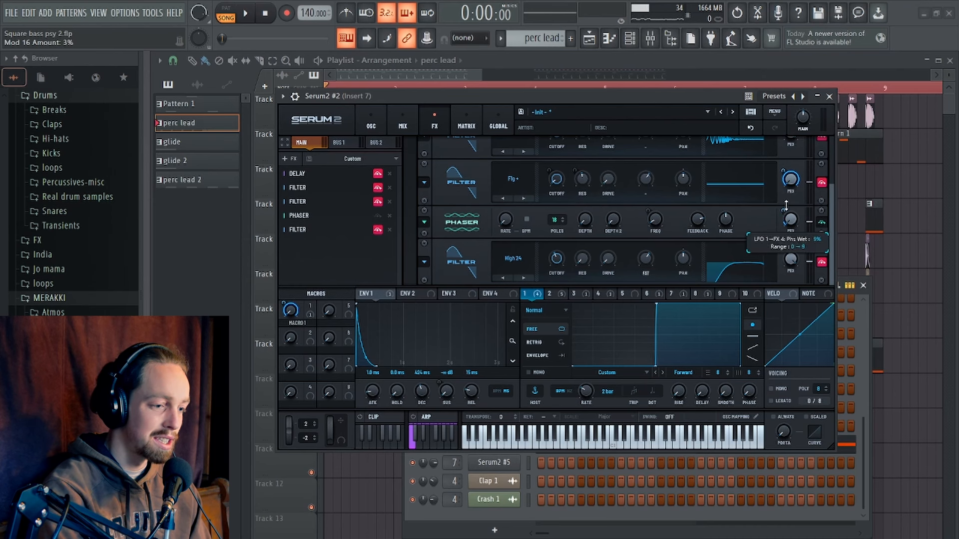
drag(688, 97, 697, 114)
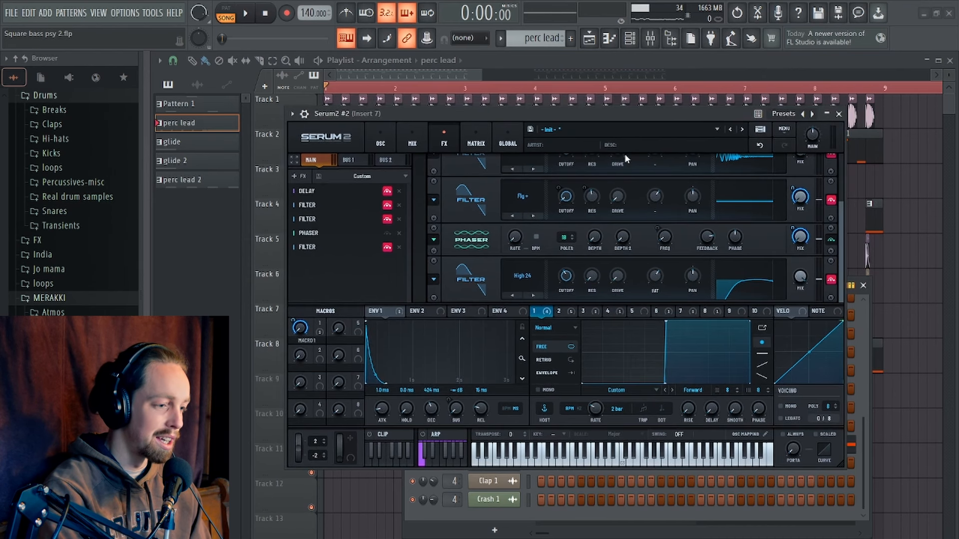
drag(626, 114, 610, 75)
key(space)
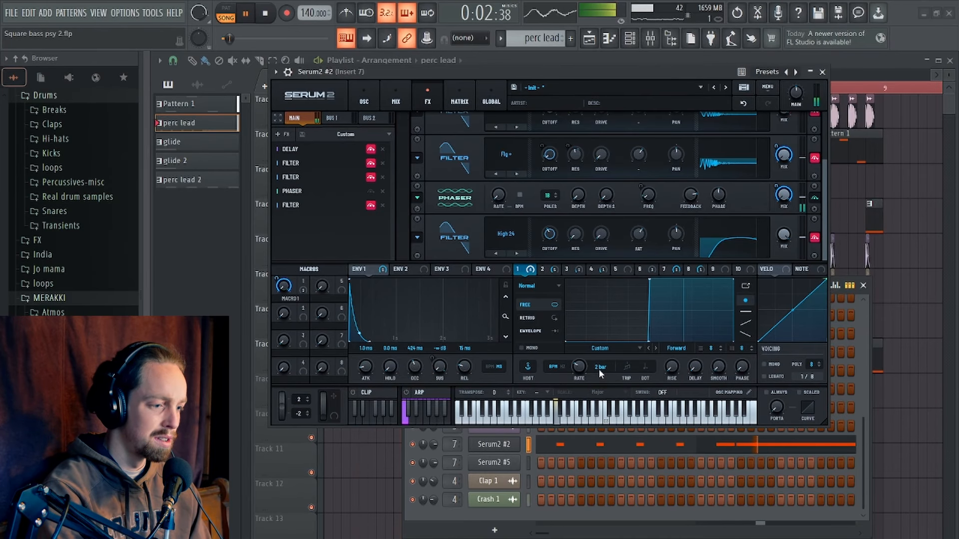
key(space)
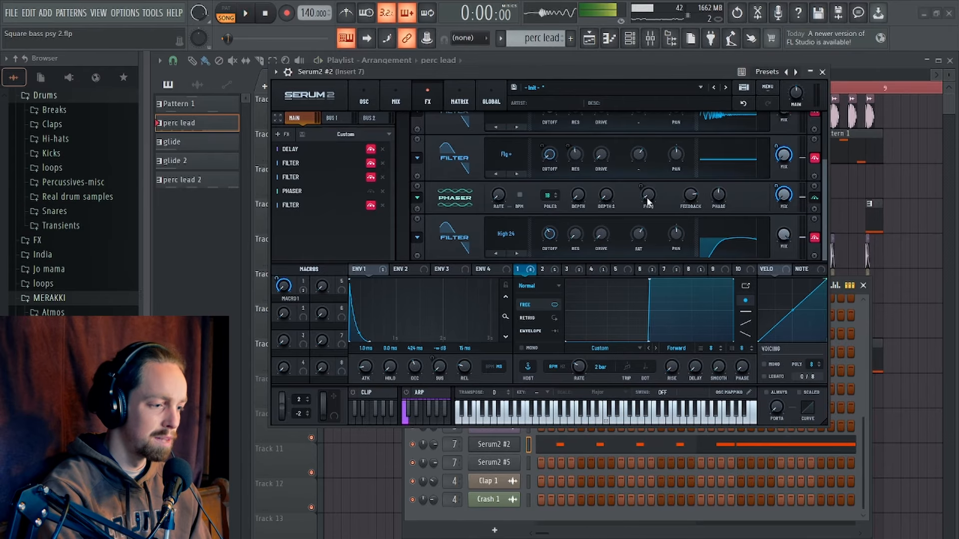
Adjust LFO 2's modulation of the phaser's frequency and play the pattern to hear the effect
click(559, 271)
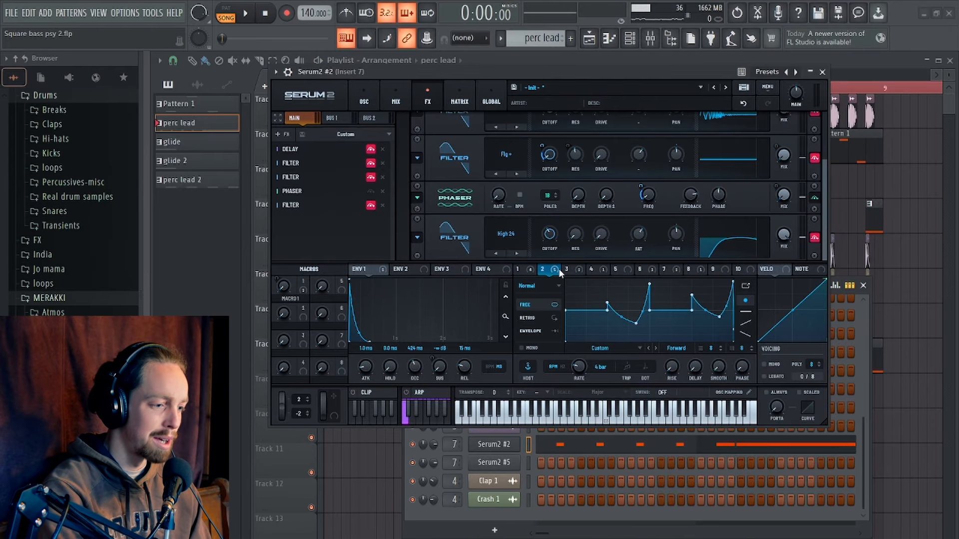
double_click(648, 196)
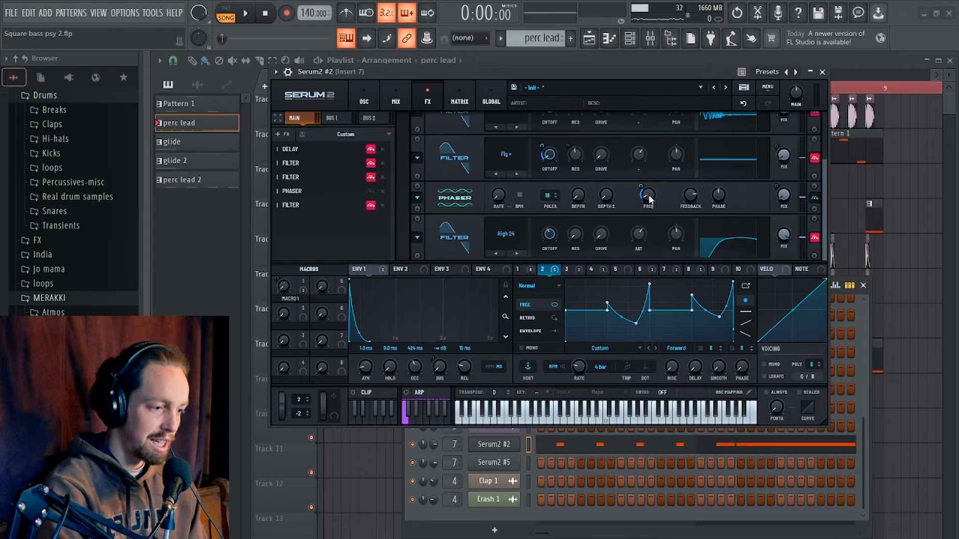
mouse_move(649, 198)
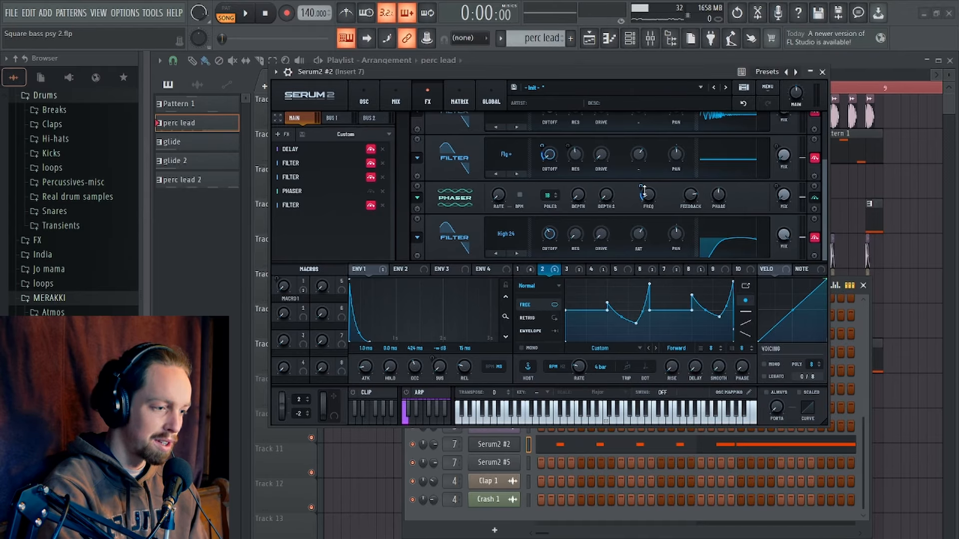
drag(643, 189, 641, 185)
key(space)
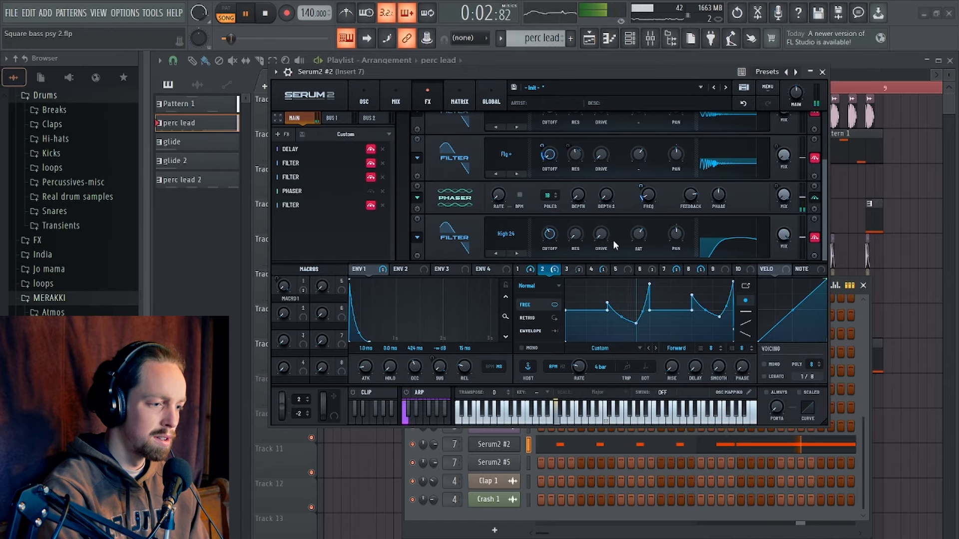
drag(644, 189, 644, 218)
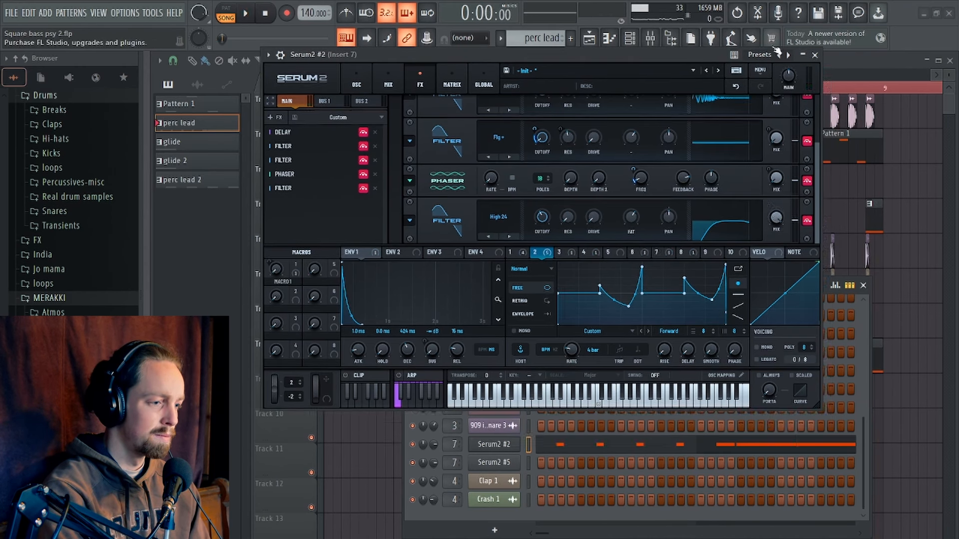
Close the Serum2 #2 and channel rack windows and place the playlist's playhead at bar 13
click(815, 55)
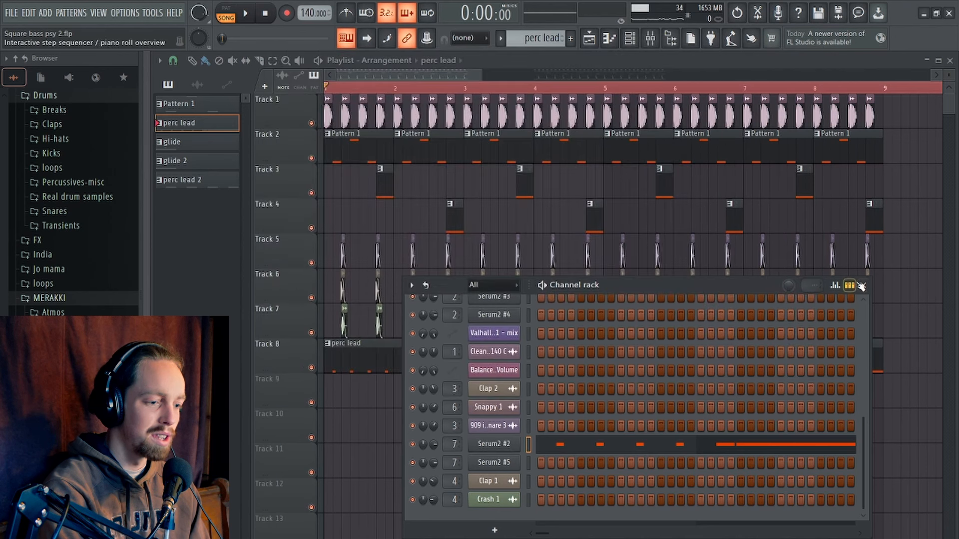
click(864, 285)
scroll(440, 370, down, 3)
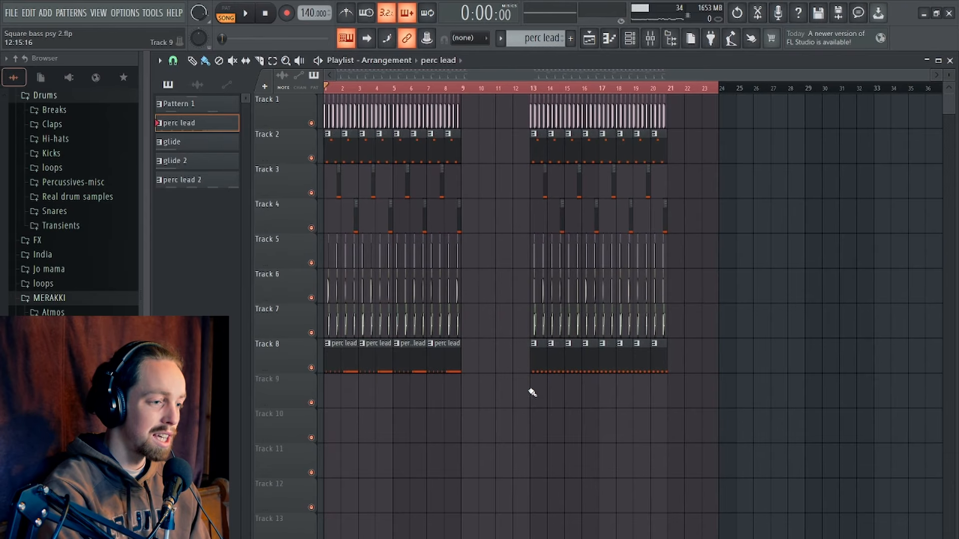
scroll(533, 99, up, 3)
click(533, 87)
Open the Serum2 #5 instrument from the channel rack and examine the perc lead 2 clips on Track 8
click(630, 38)
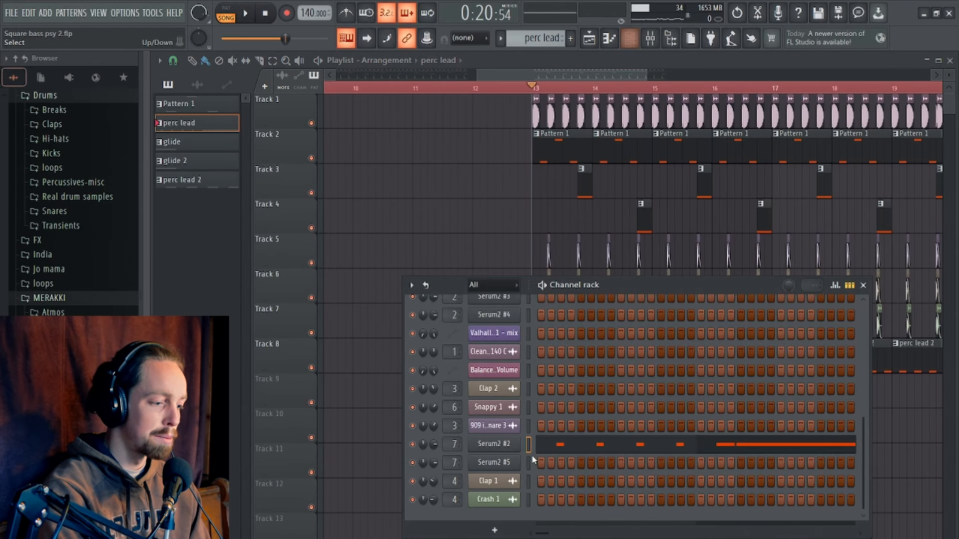
click(496, 463)
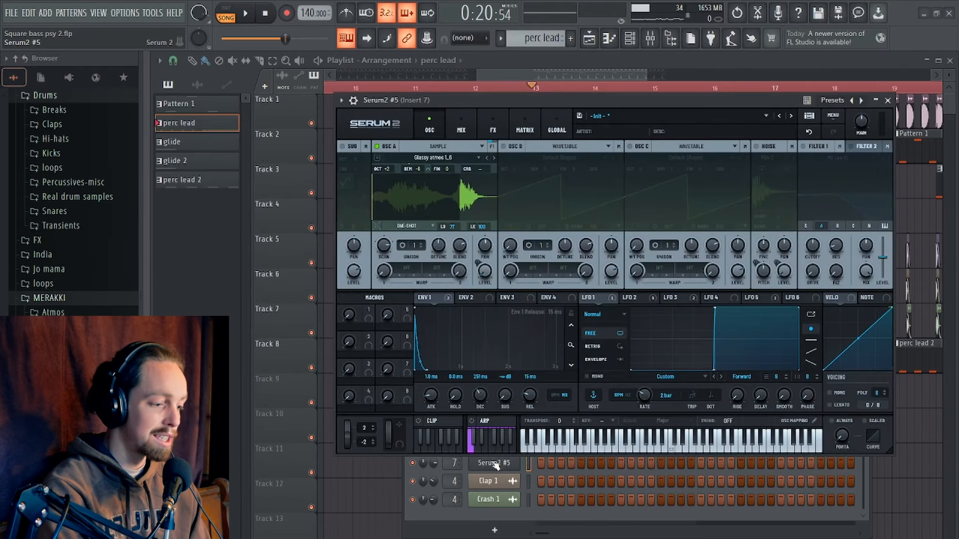
drag(601, 100, 560, 126)
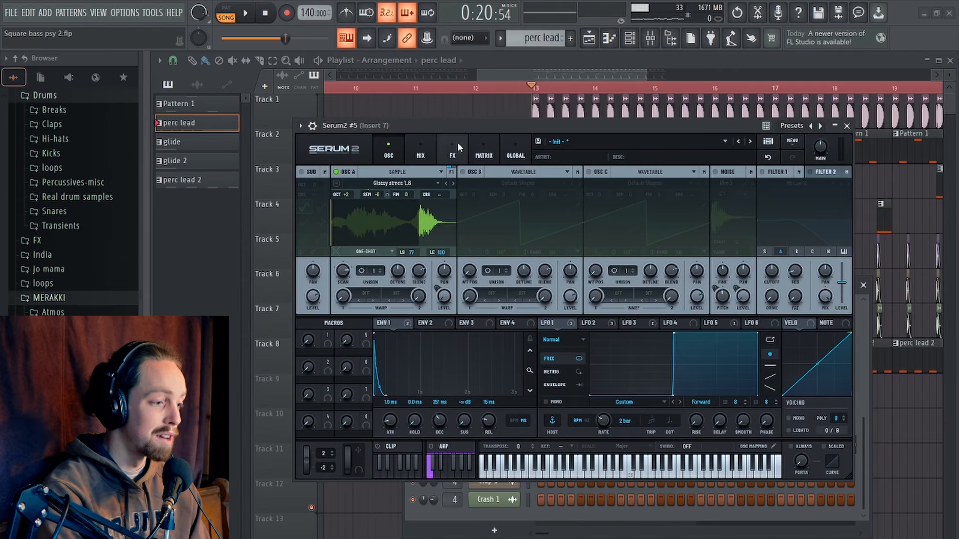
drag(500, 122, 504, 417)
click(863, 285)
scroll(585, 315, down, 3)
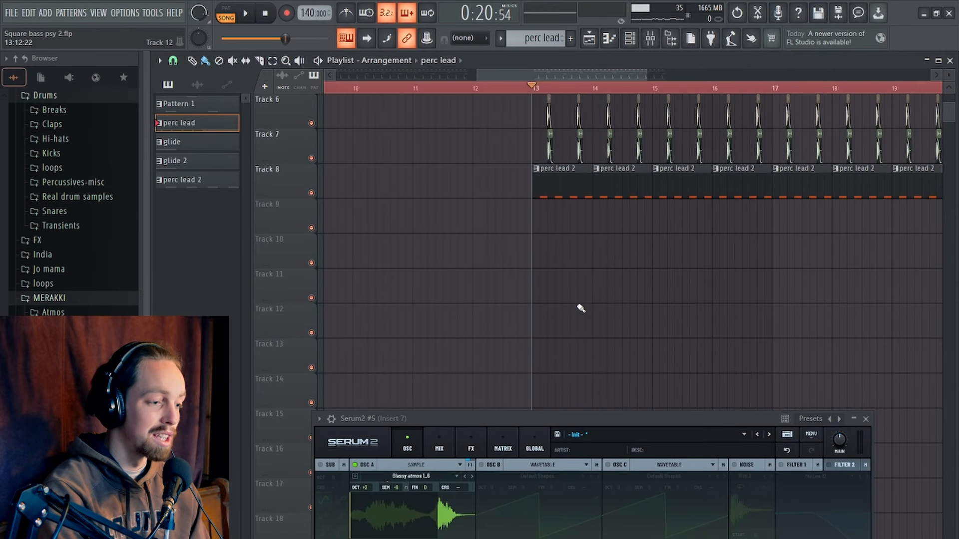
scroll(573, 300, up, 5)
scroll(649, 282, down, 3)
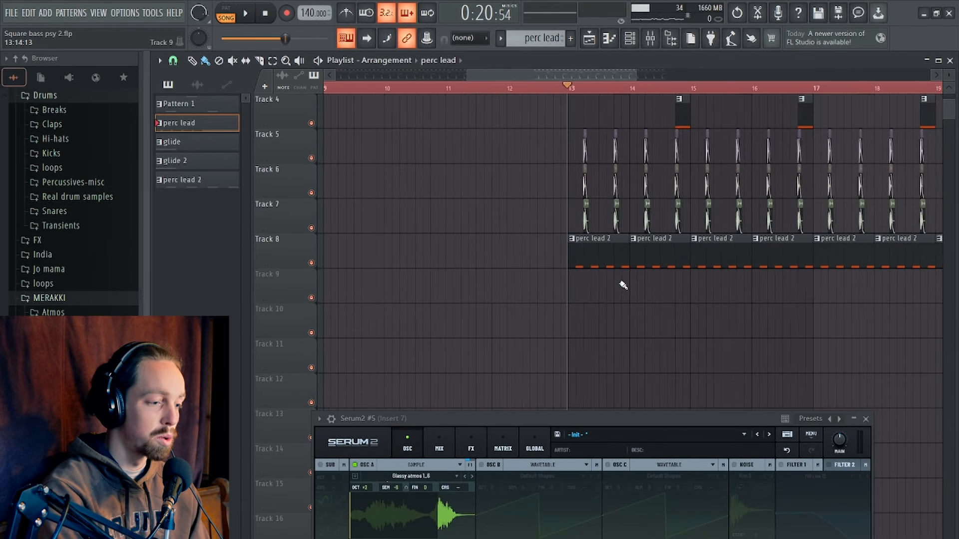
drag(589, 420, 592, 127)
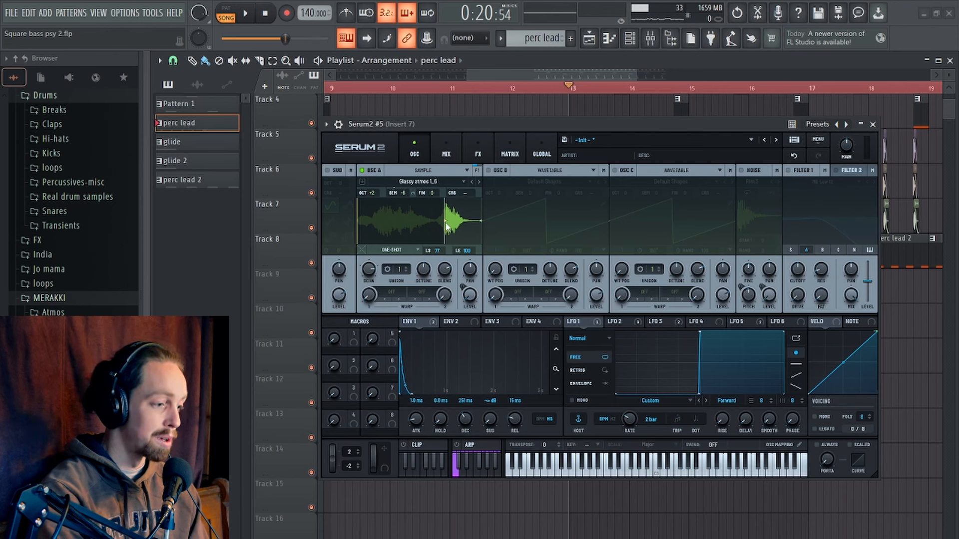
Try oscillator A's sample start at 44%, 35% and 26% while playing the section from bar 13
drag(446, 225, 408, 222)
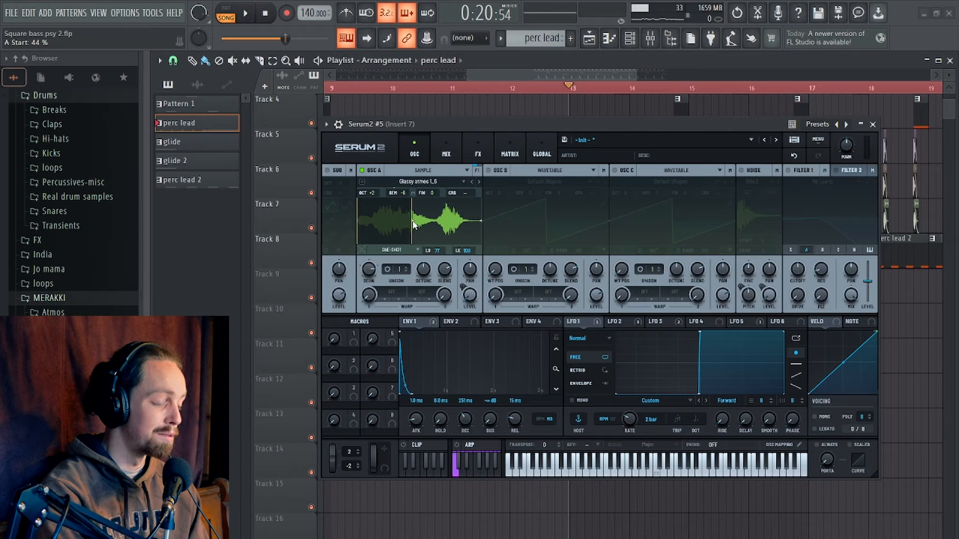
key(space)
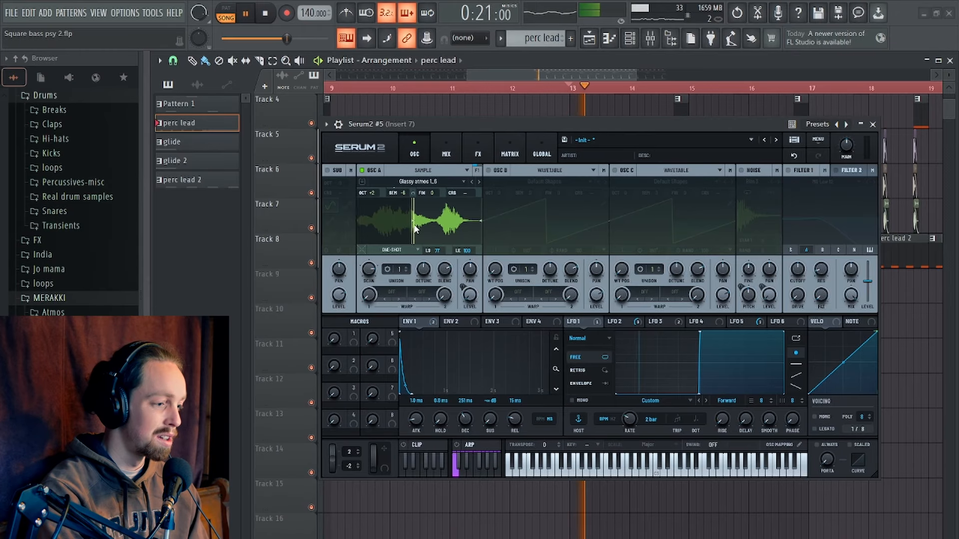
drag(415, 226, 406, 225)
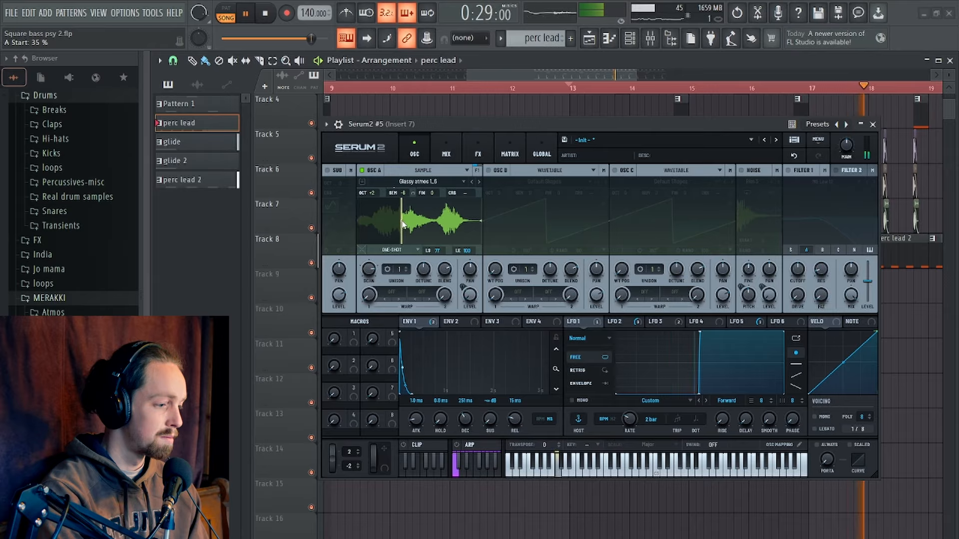
drag(404, 223, 390, 225)
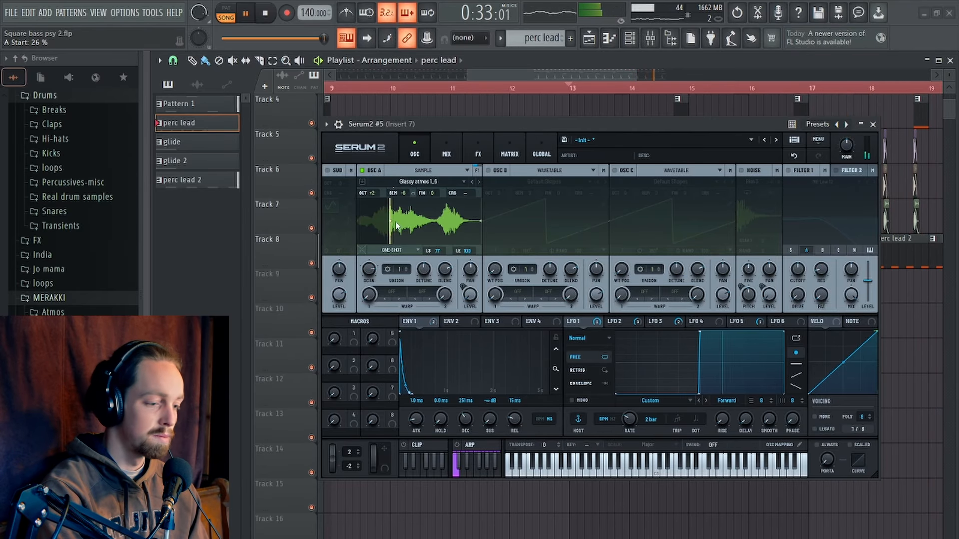
Stop playback and examine the effects chain of Serum2 #5 with the LFO 2 and LFO 3 shapes and their targets
click(479, 153)
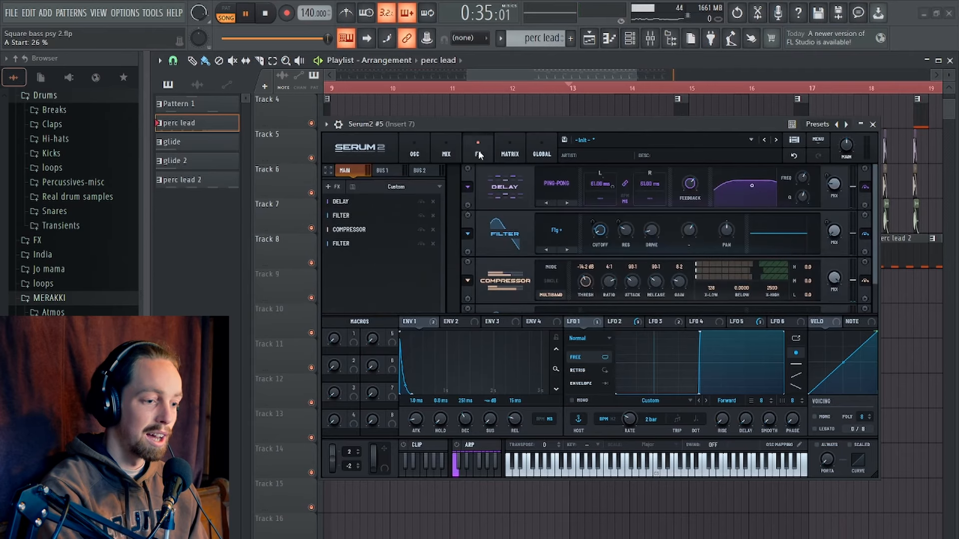
key(space)
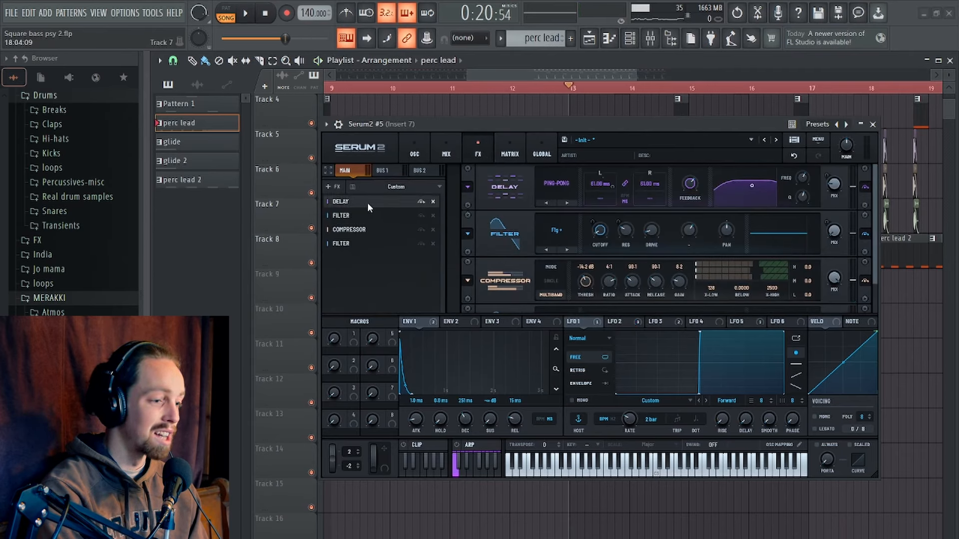
click(631, 322)
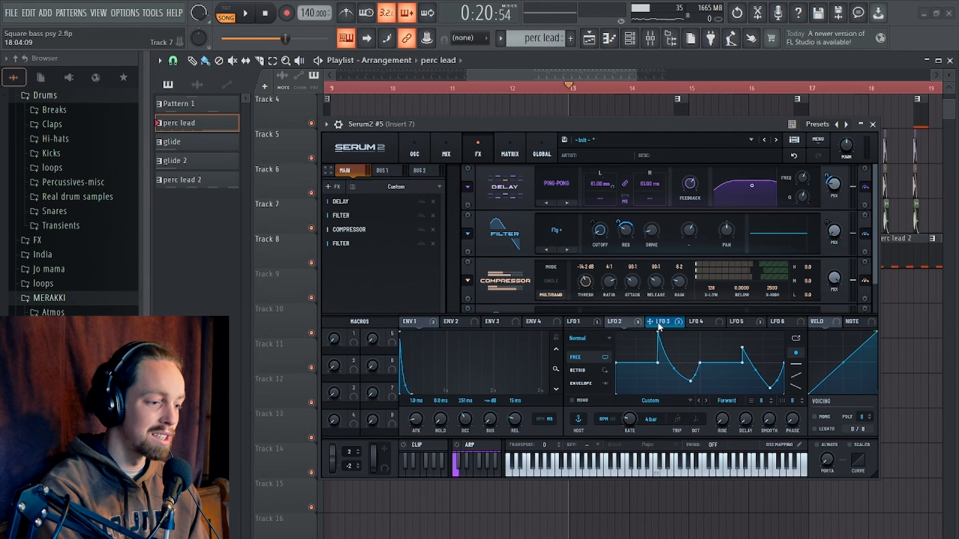
click(655, 322)
click(626, 323)
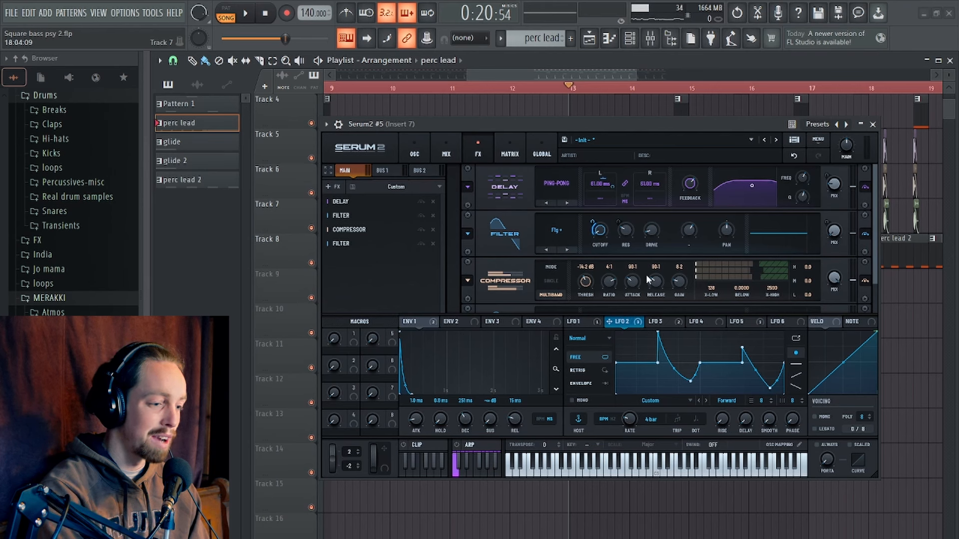
scroll(875, 301, down, 1)
scroll(871, 250, up, 1)
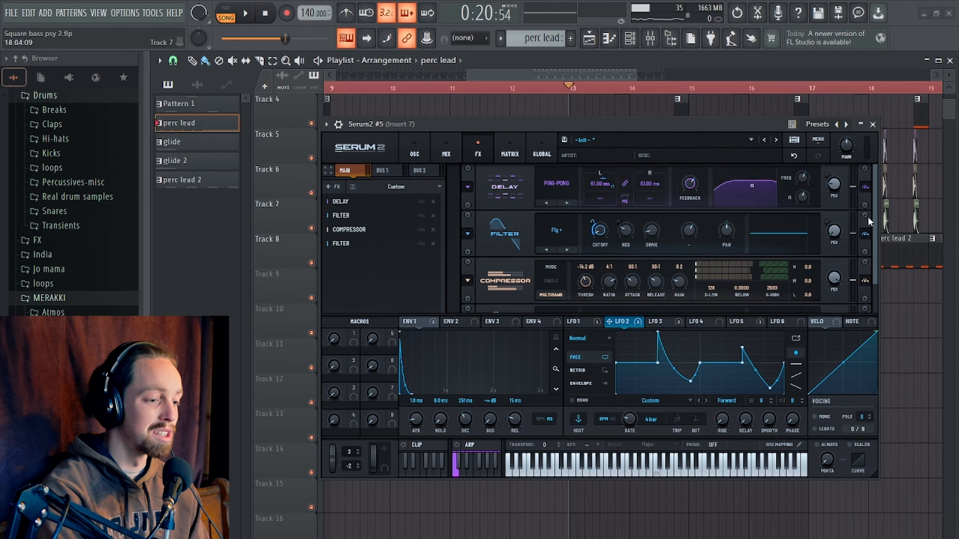
click(659, 323)
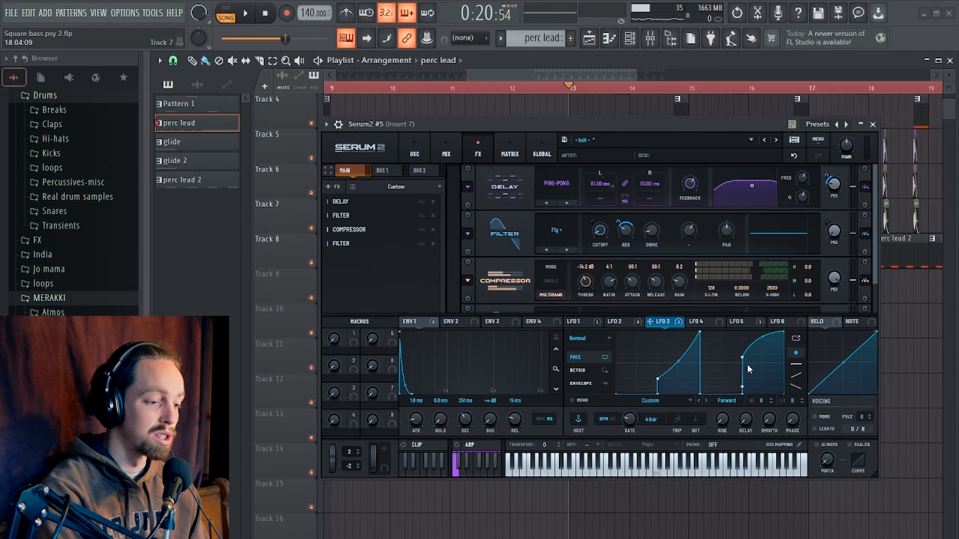
Play the section from bar 13 to audition the lead with its LFO-modulated delay and flanger filter
mouse_move(646, 121)
mouse_down()
mouse_move(642, 109)
mouse_move(660, 118)
mouse_up()
key(space)
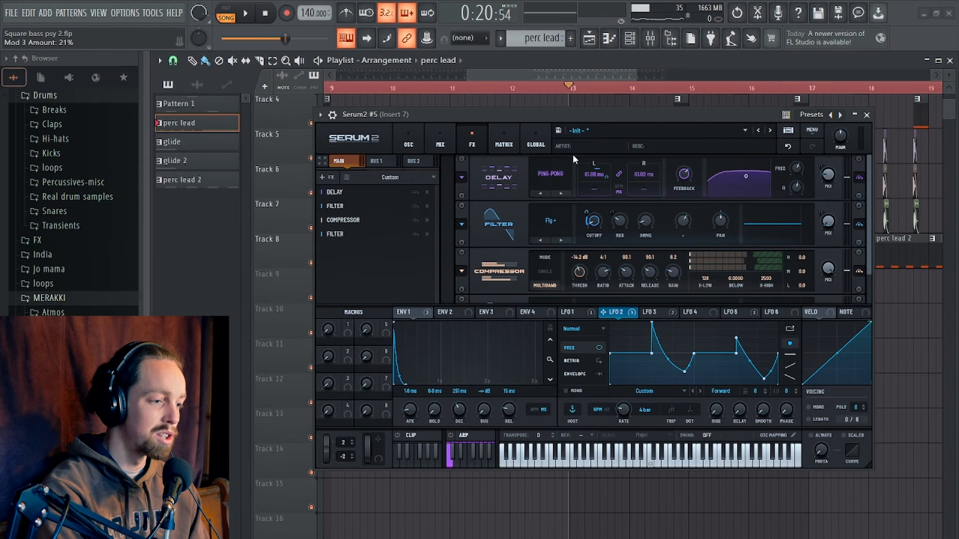
drag(589, 114, 588, 87)
key(space)
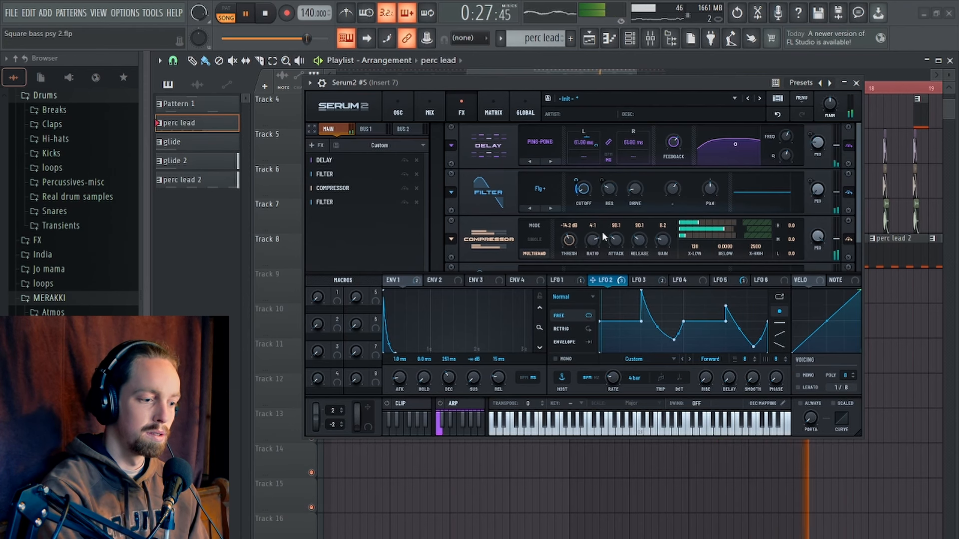
drag(609, 84, 610, 77)
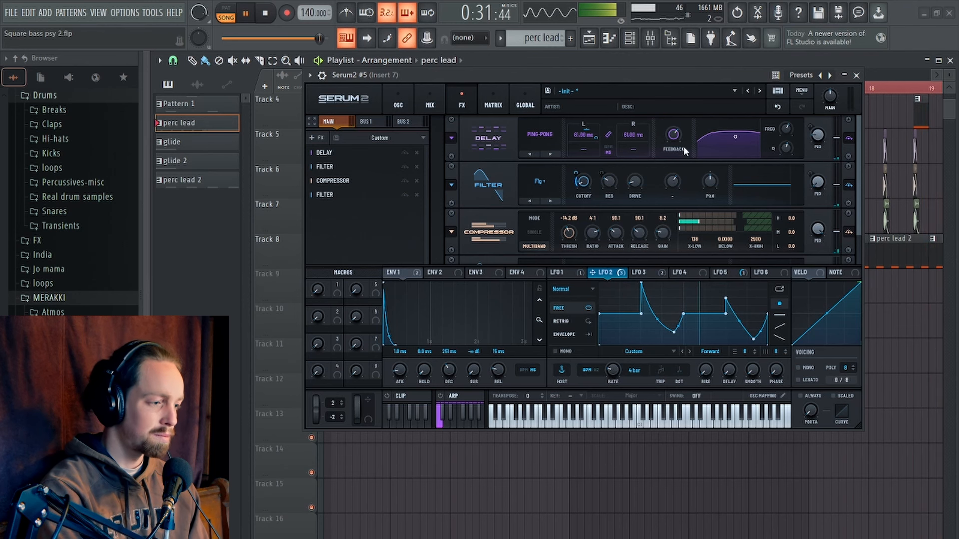
Replace oscillator A's sample with Glassy atmos 1_5 from the MERAKKI Atmos folder
click(405, 100)
drag(445, 79, 455, 101)
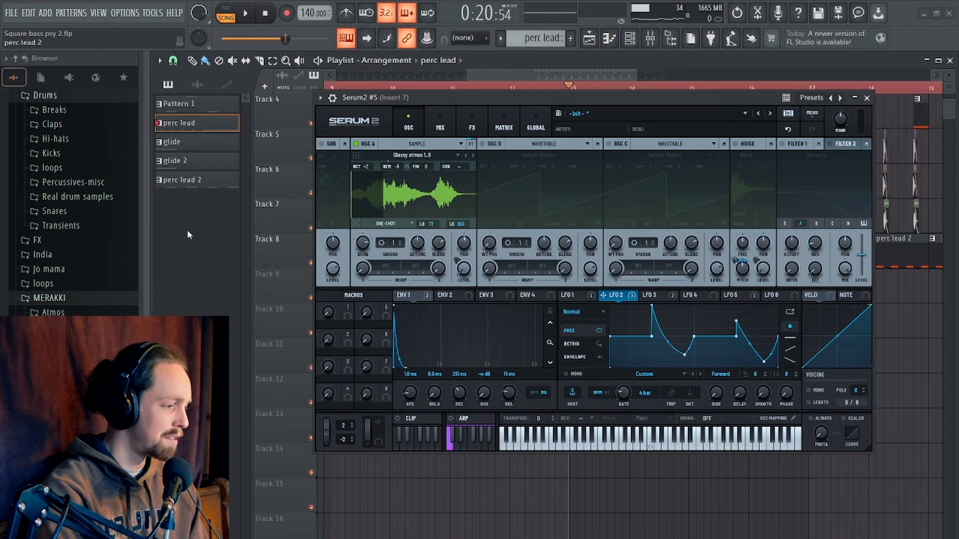
click(72, 312)
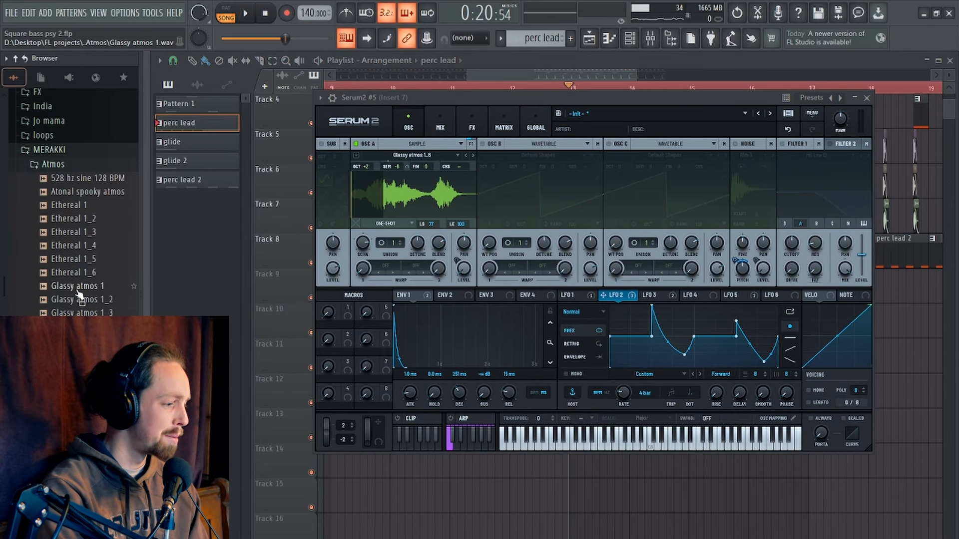
scroll(78, 296, down, 2)
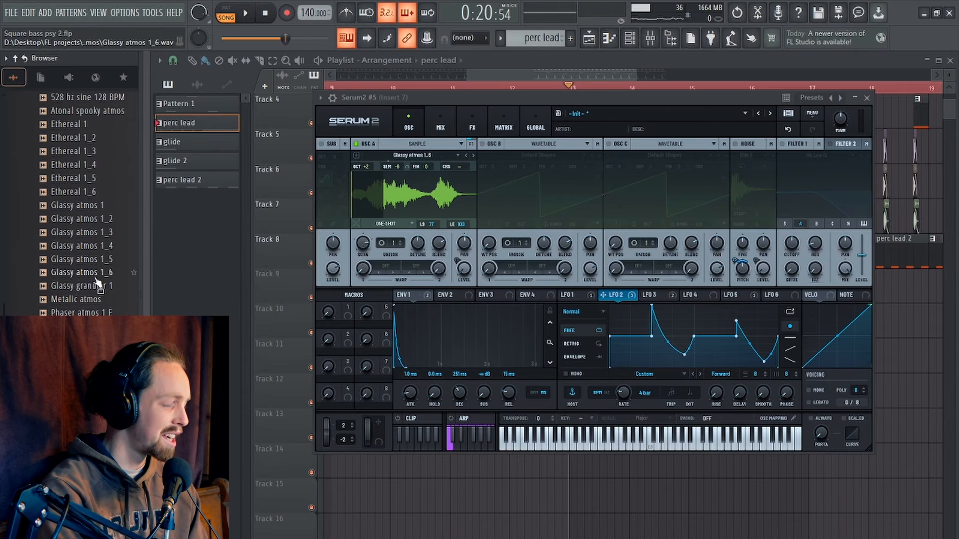
scroll(97, 312, up, 2)
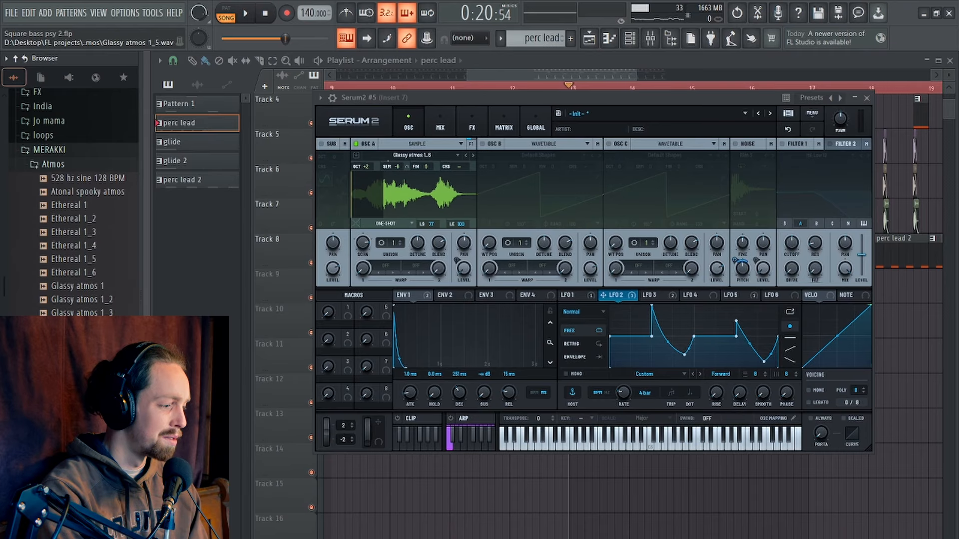
drag(171, 313, 401, 185)
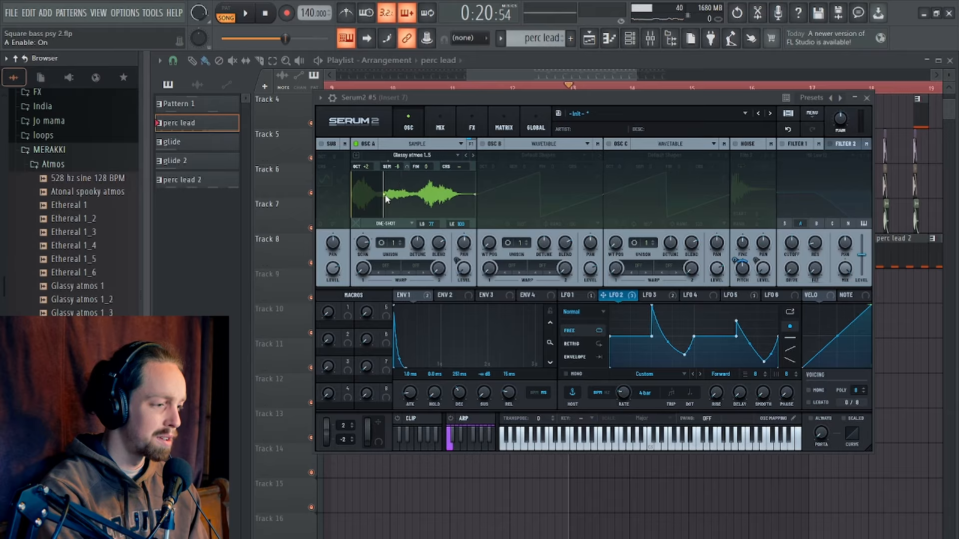
Audition different start points of the new sample during playback and set oscillator A's start to 62%
key(space)
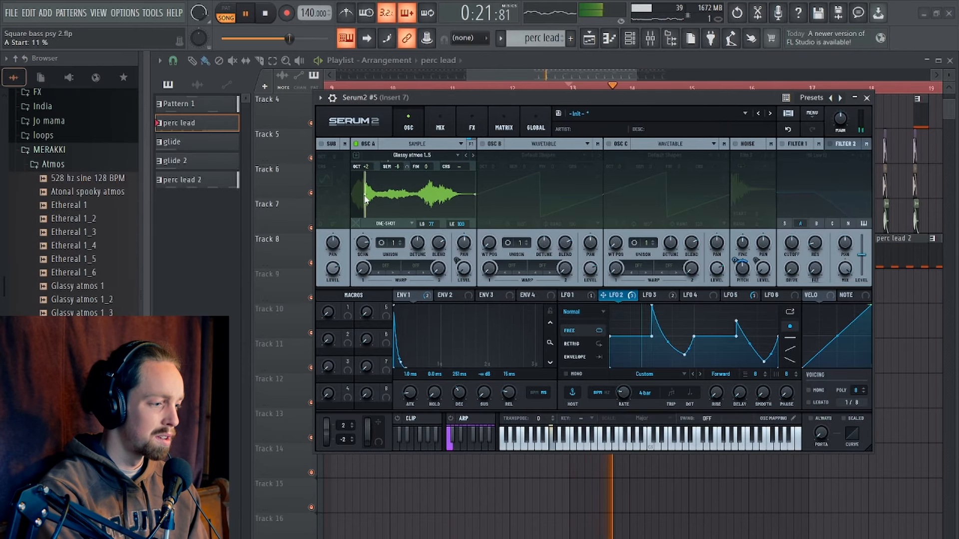
drag(368, 197, 430, 202)
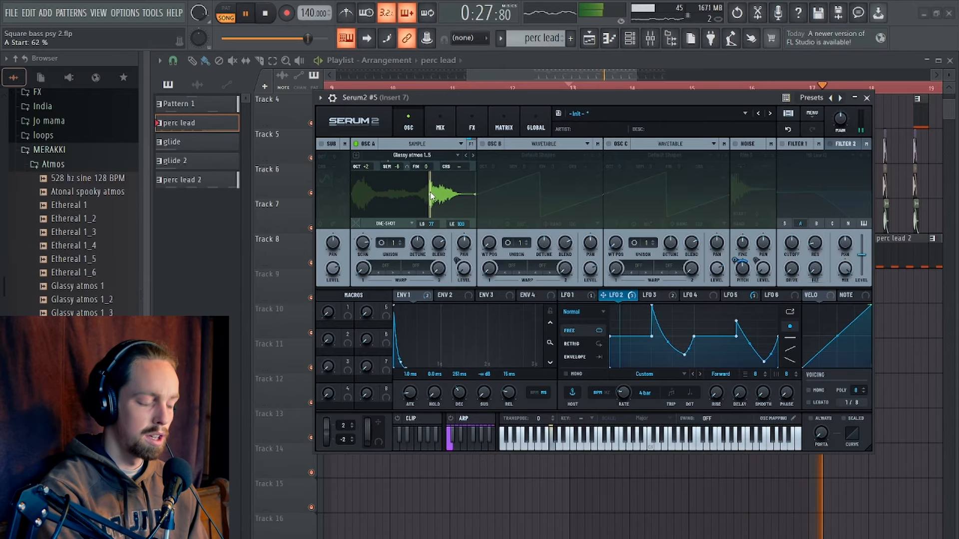
key(space)
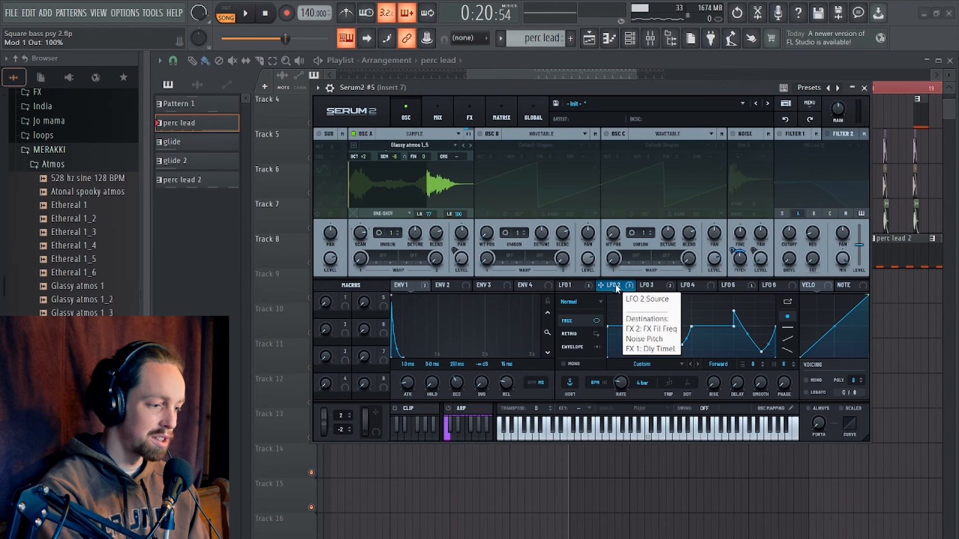
Assign LFO 2 to Envelope 1's decay, with the decay at 121 ms
drag(622, 283, 491, 328)
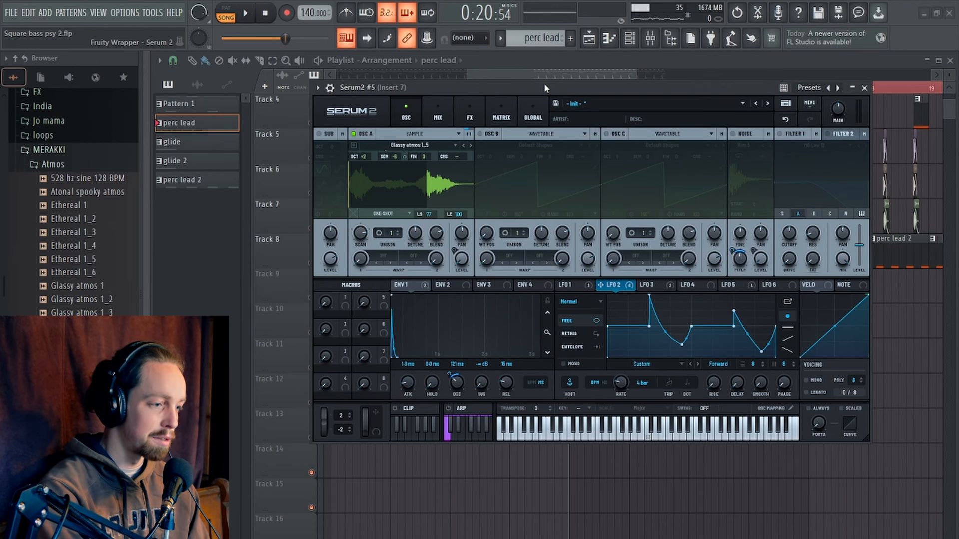
Set Envelope 1's decay to 97 ms while listening to the lead, and lower oscillator A's octave to +1
drag(544, 88, 544, 76)
key(space)
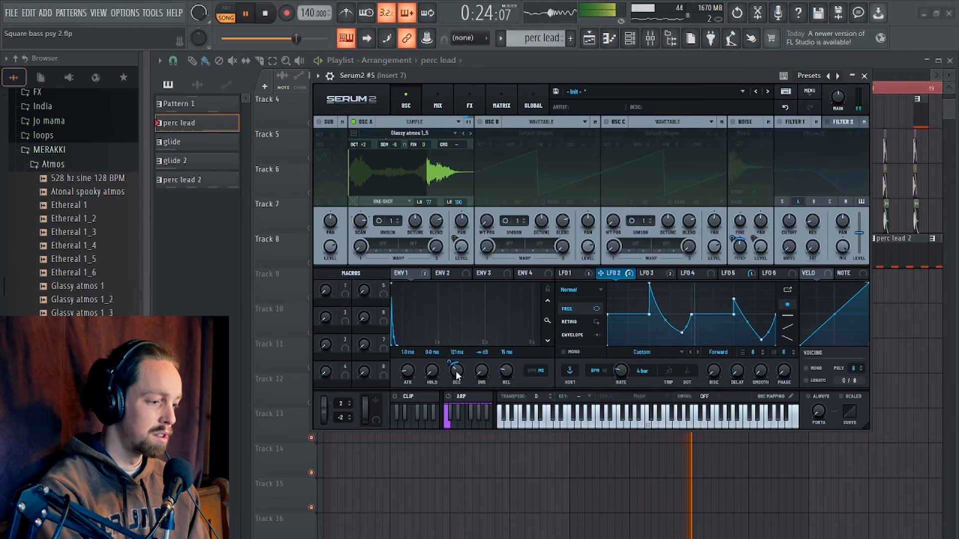
drag(457, 372, 458, 376)
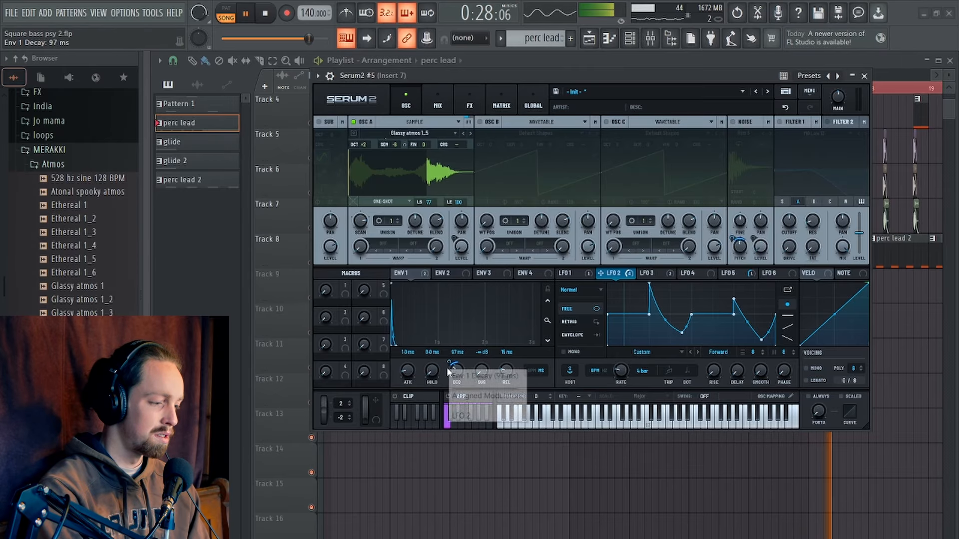
key(space)
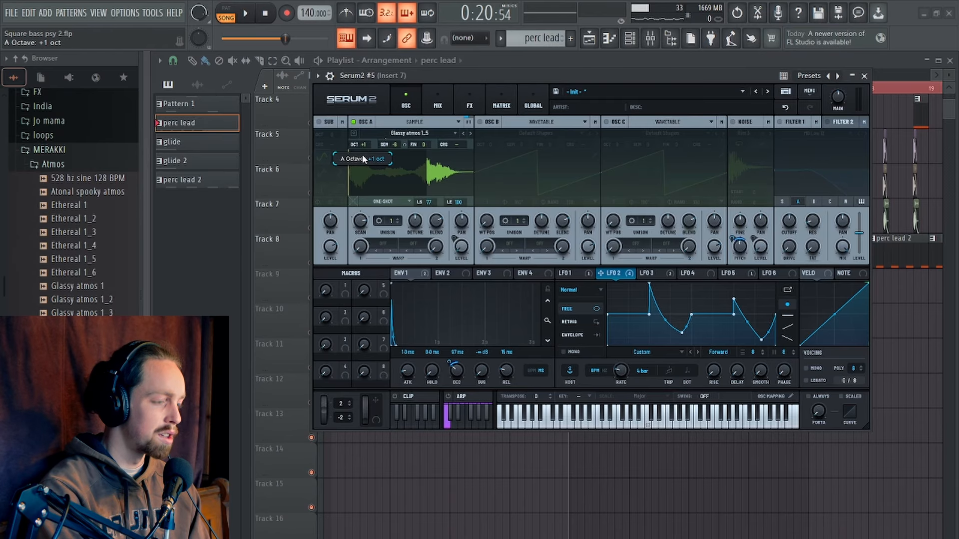
Audition faster and slower scan rates for oscillator A's sample during playback, up to 168% and down to 59%
drag(462, 75, 496, 85)
key(space)
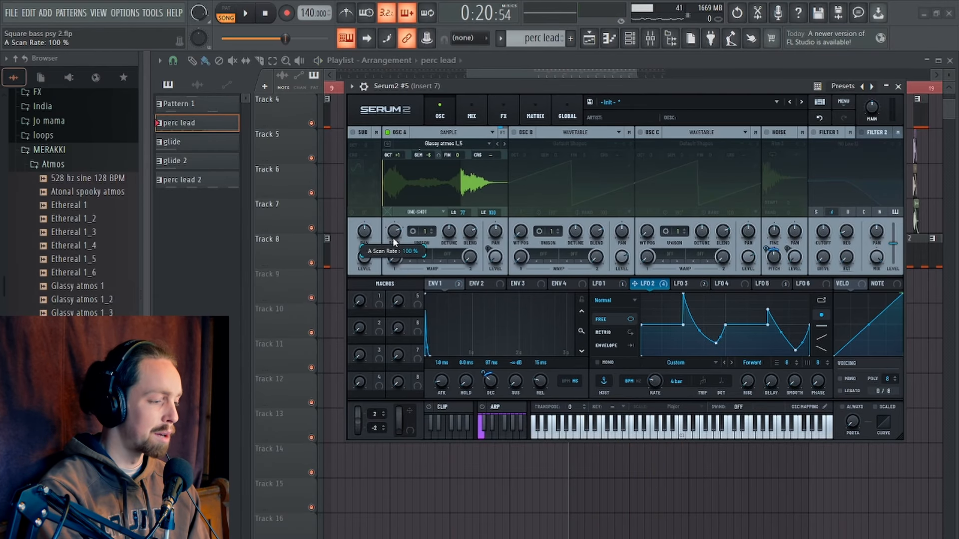
key(space)
scroll(394, 233, up, 3)
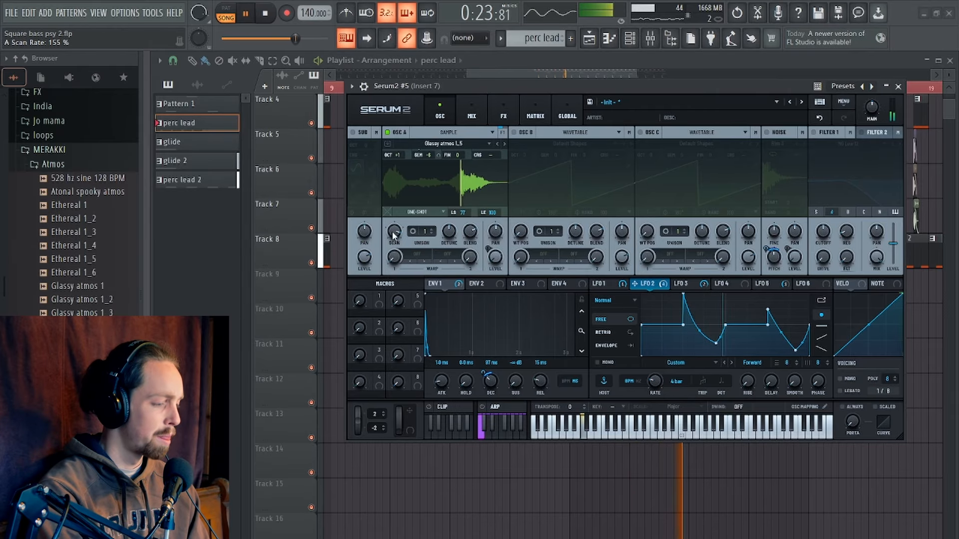
drag(394, 236, 395, 231)
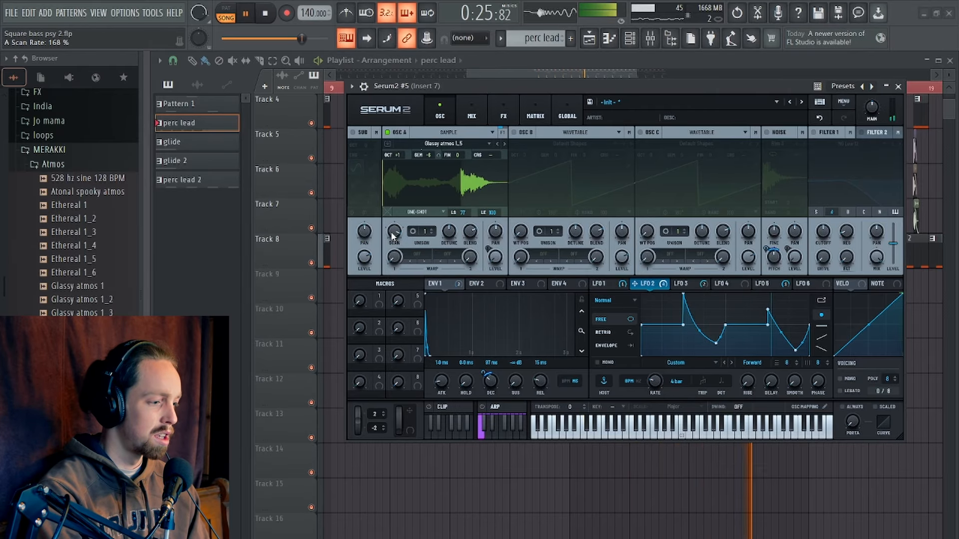
scroll(394, 233, down, 2)
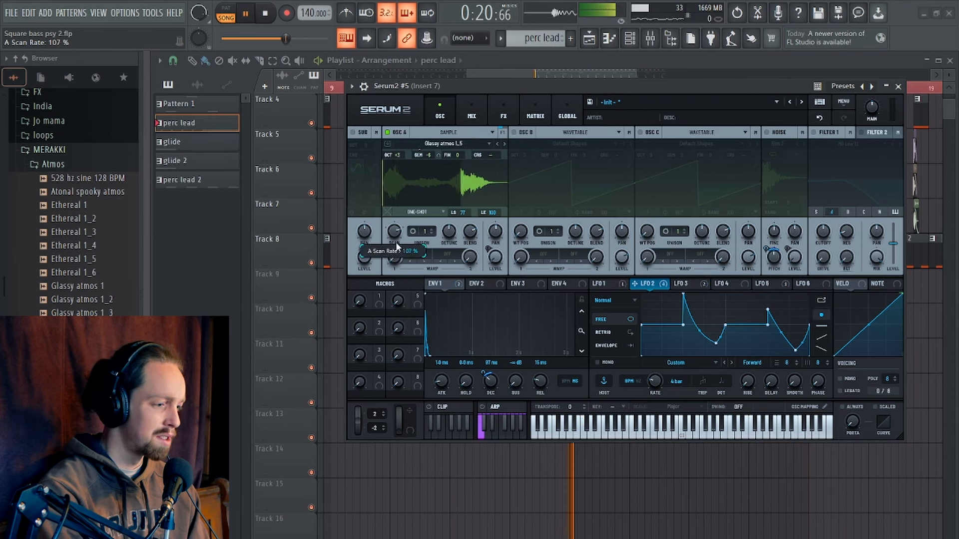
scroll(394, 238, down, 3)
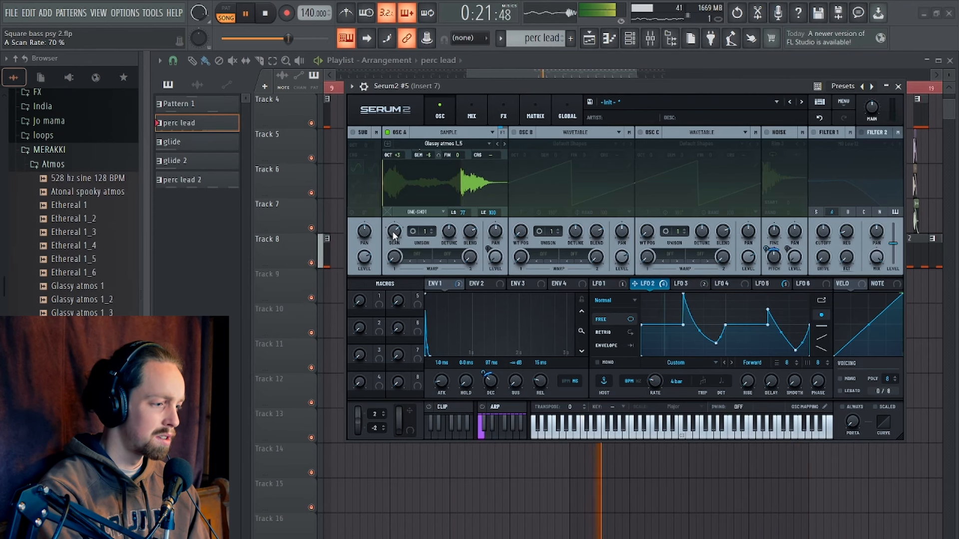
scroll(395, 235, down, 1)
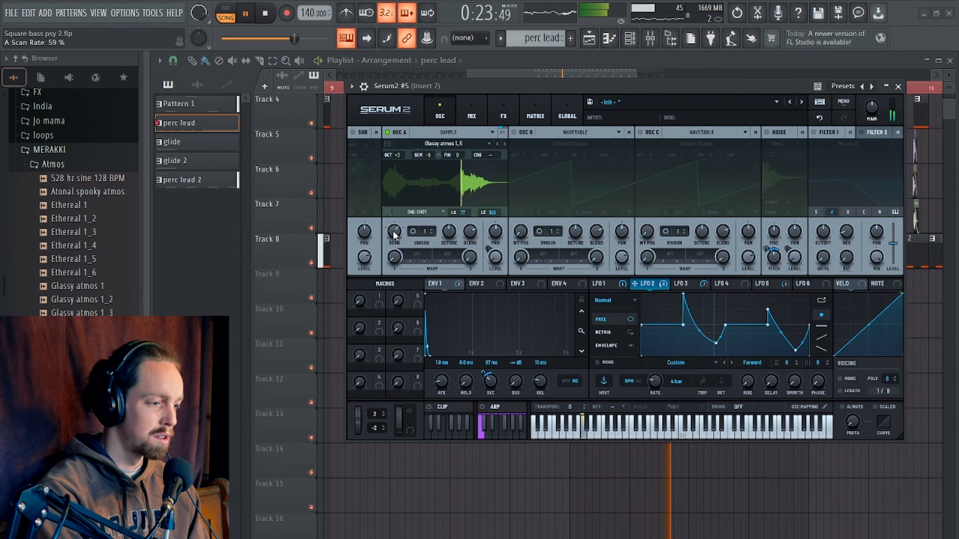